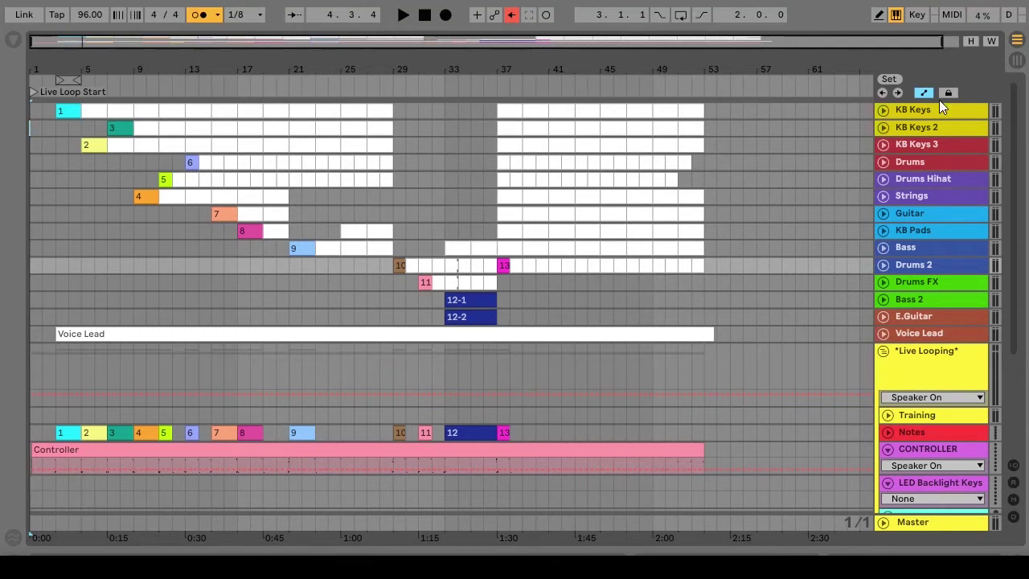
Step: Compare the Session and Arrangement views of the set, ending in the Arrangement view
click(1021, 60)
click(1017, 40)
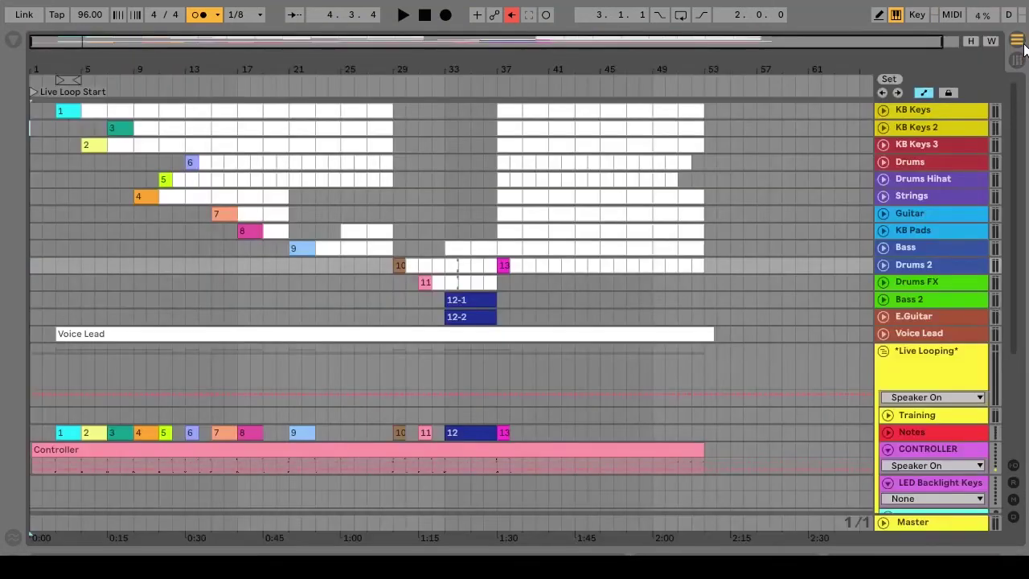
click(1020, 65)
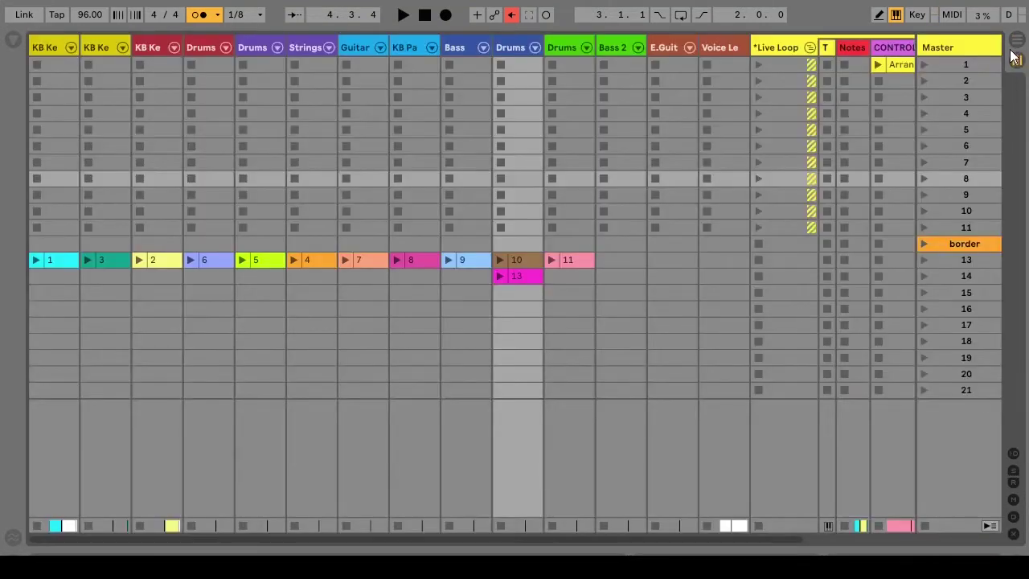
key(Tab)
click(1017, 45)
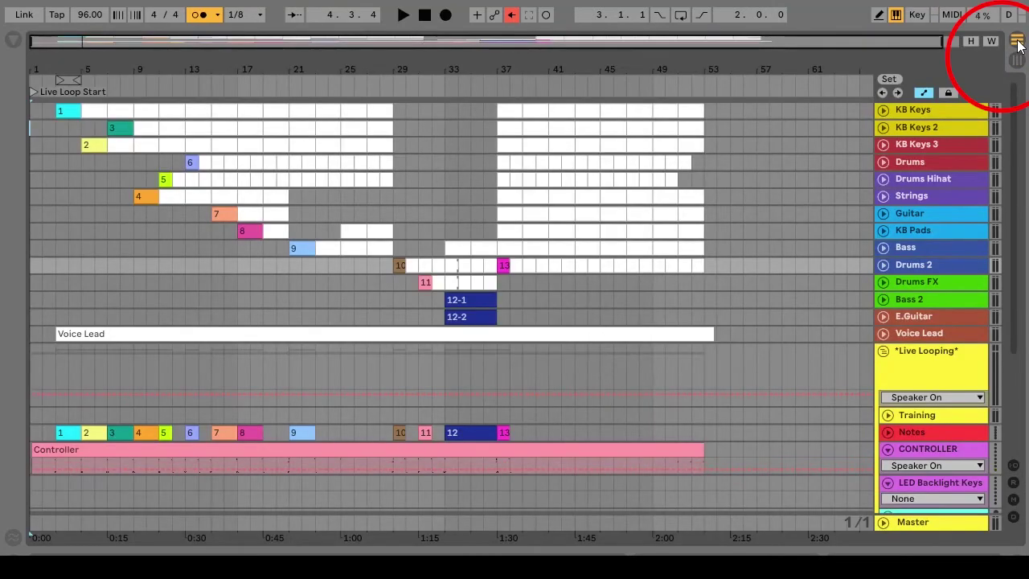
Step: Show the In/Out and Mixer sections in both the Arrangement and Session views, then return to the Arrangement
click(1014, 467)
click(1014, 499)
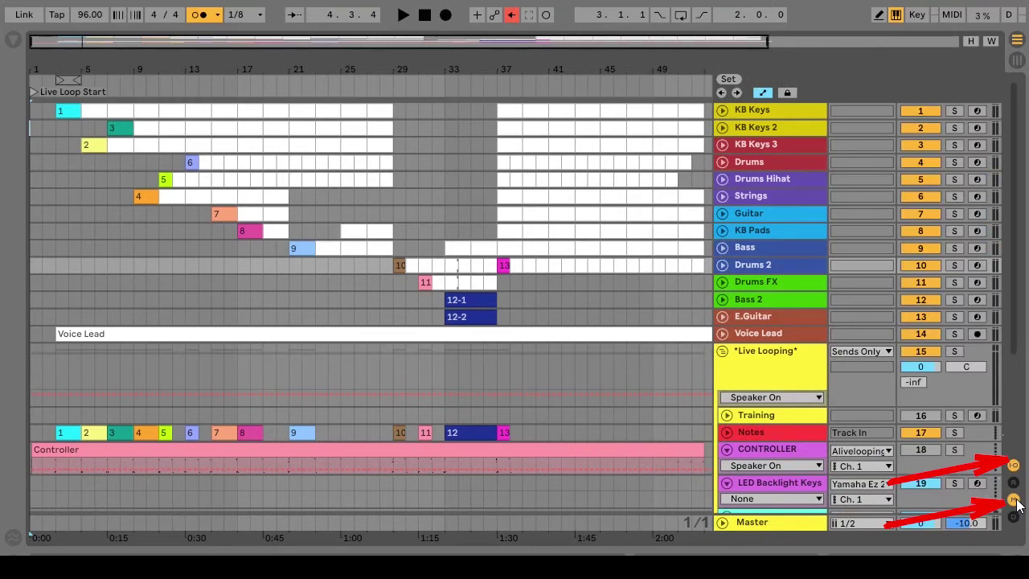
key(Tab)
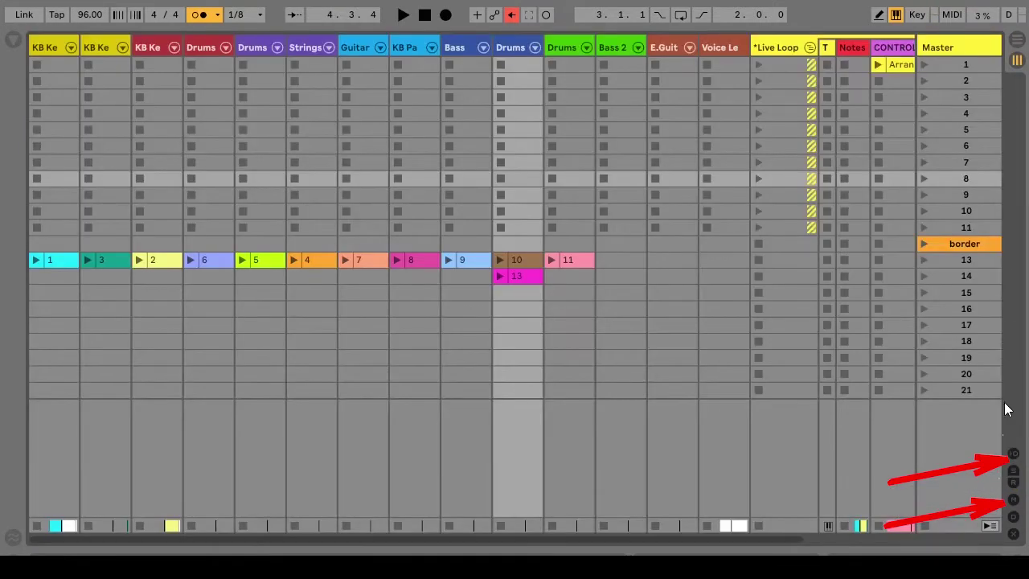
click(1014, 454)
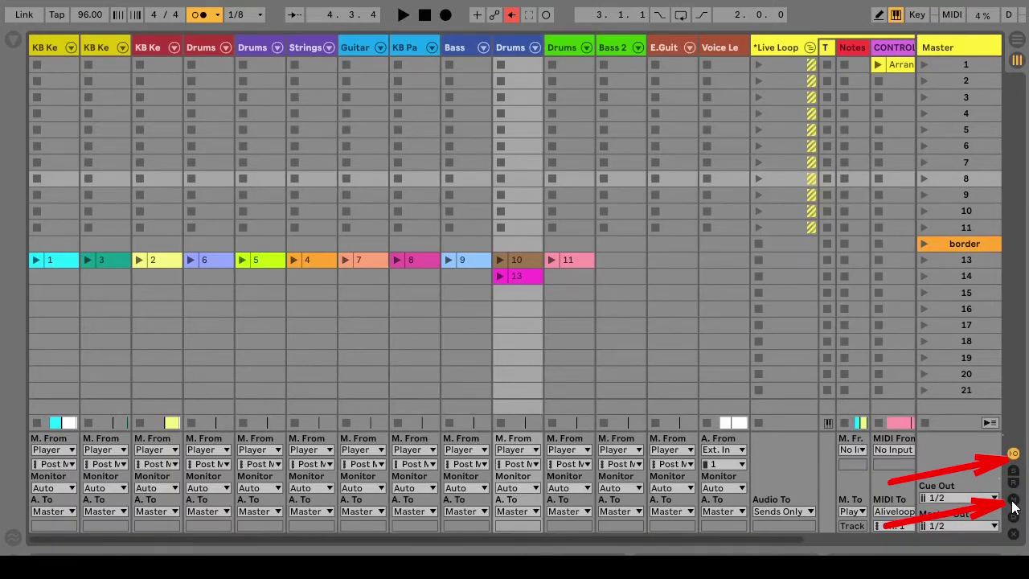
key(Tab)
Step: Select all instrument tracks from KB Keys through E.Guitar, followed by the Voice Lead track alone
click(799, 114)
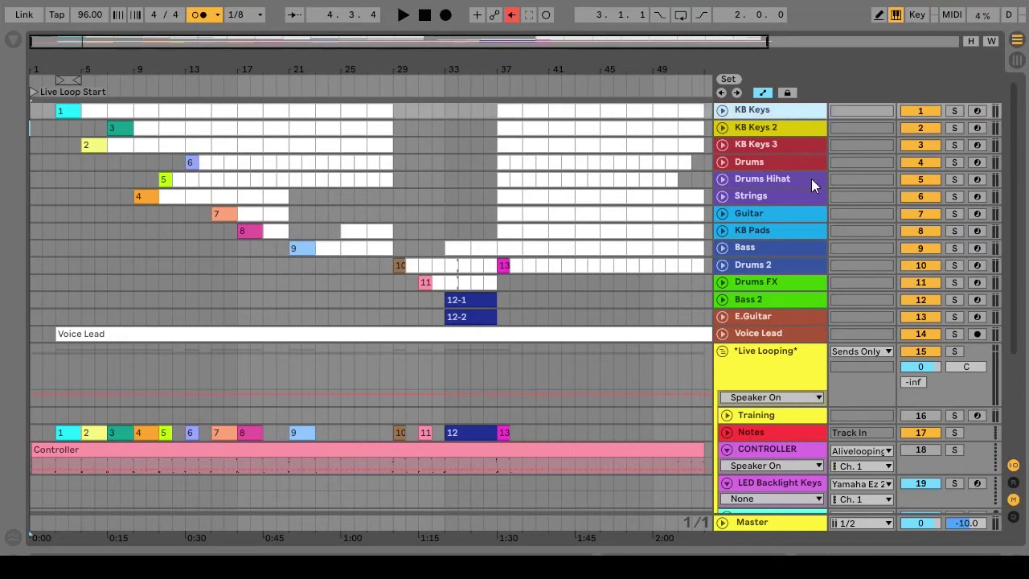
shift+click(807, 316)
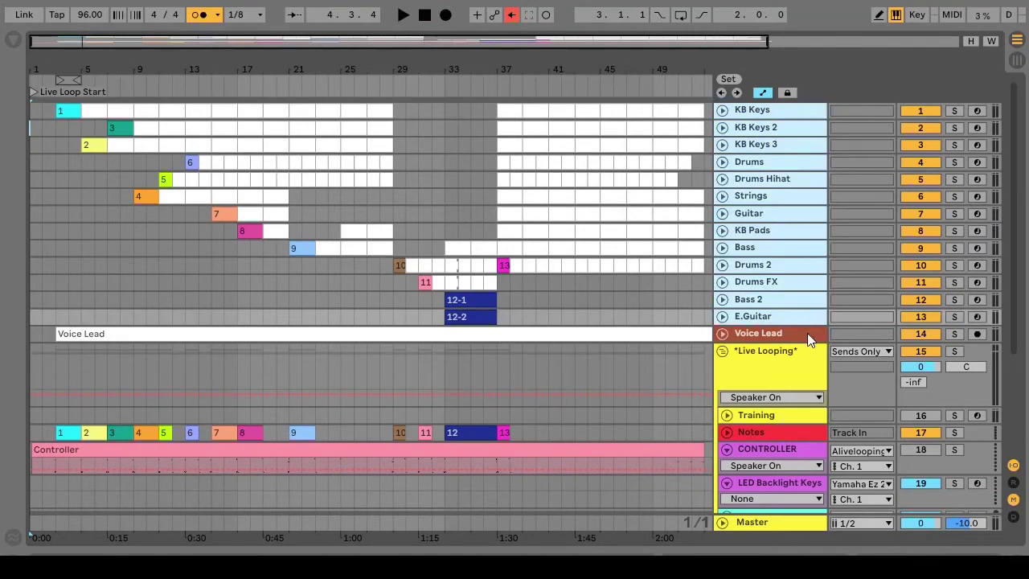
click(807, 333)
Step: Select the *Live Looping* group, fold and unfold it, and examine the tracks inside it
click(750, 349)
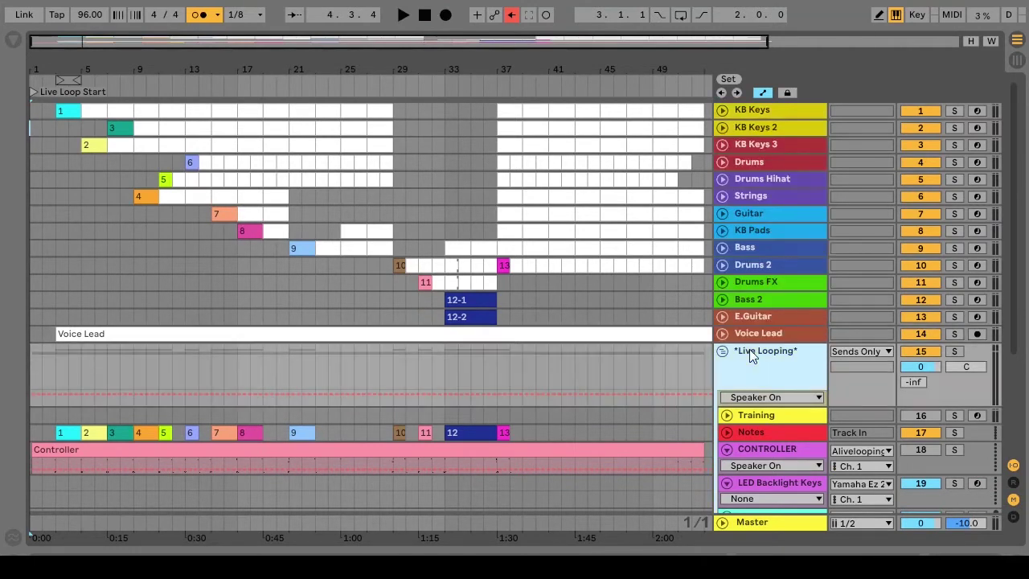
click(724, 352)
click(725, 352)
scroll(795, 356, down, 3)
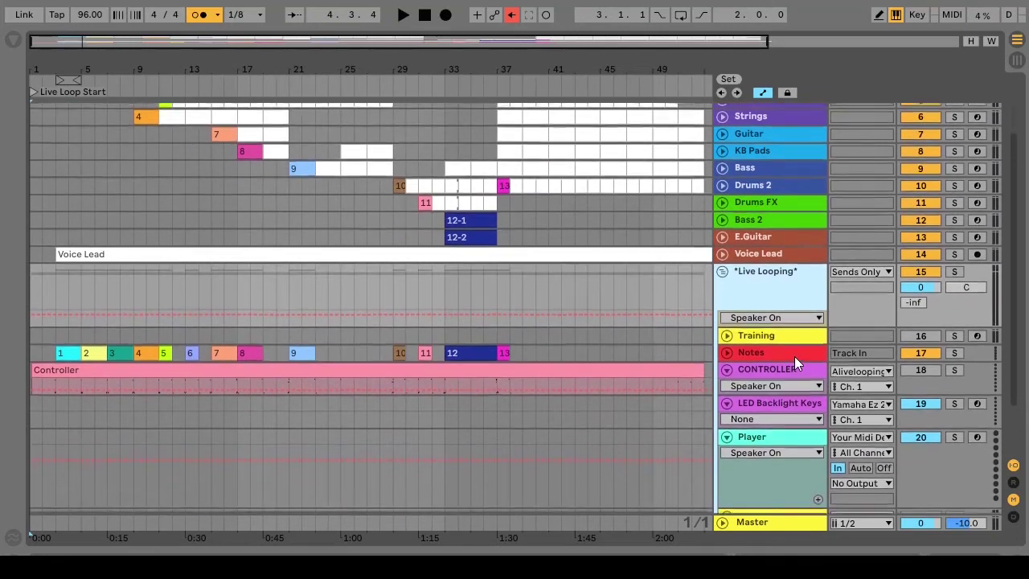
scroll(795, 356, up, 2)
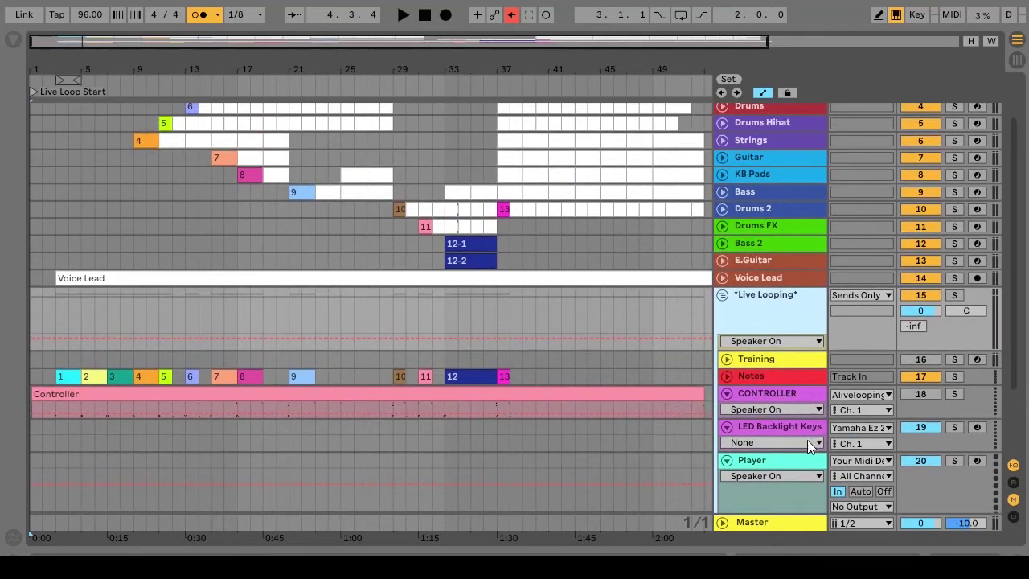
Step: Set the MIDI input of the Player track in the *Live Looping* group to Your Midi Device
click(794, 457)
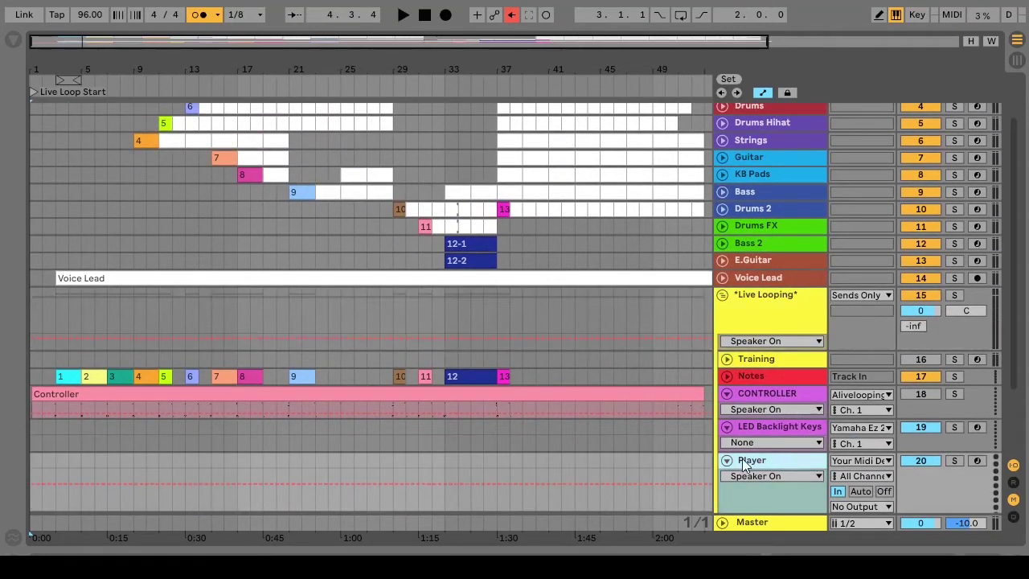
click(772, 312)
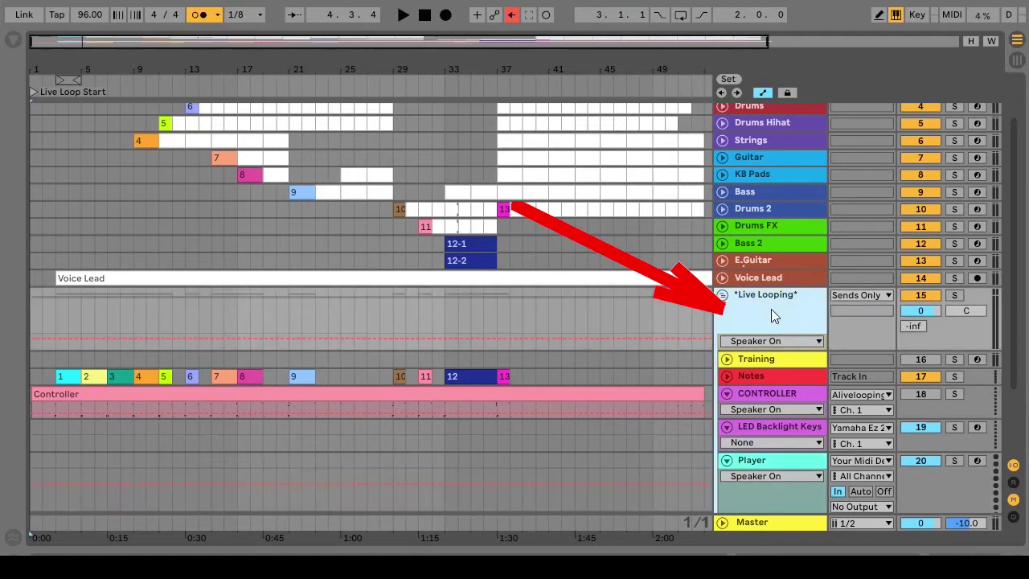
click(771, 459)
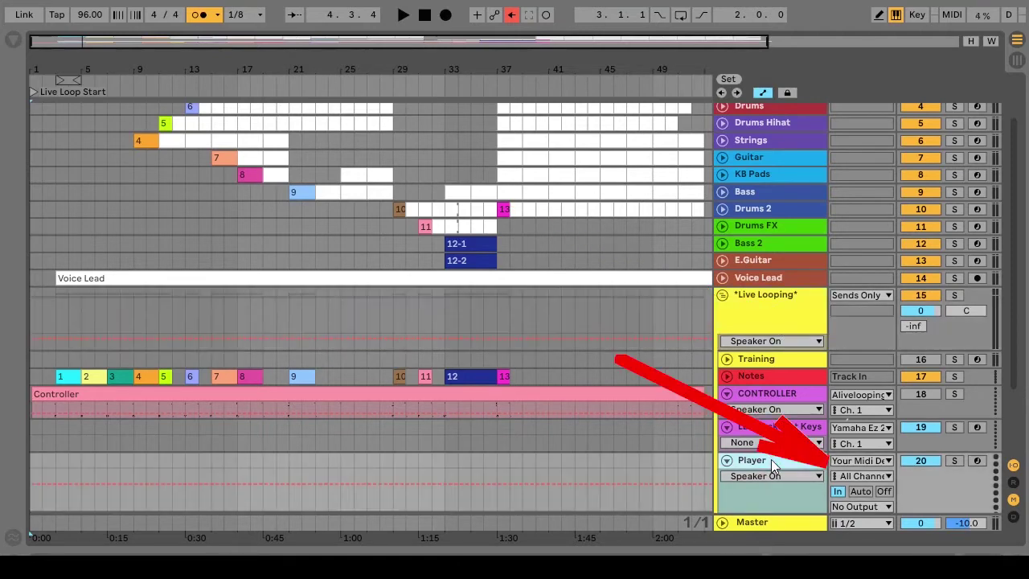
click(856, 459)
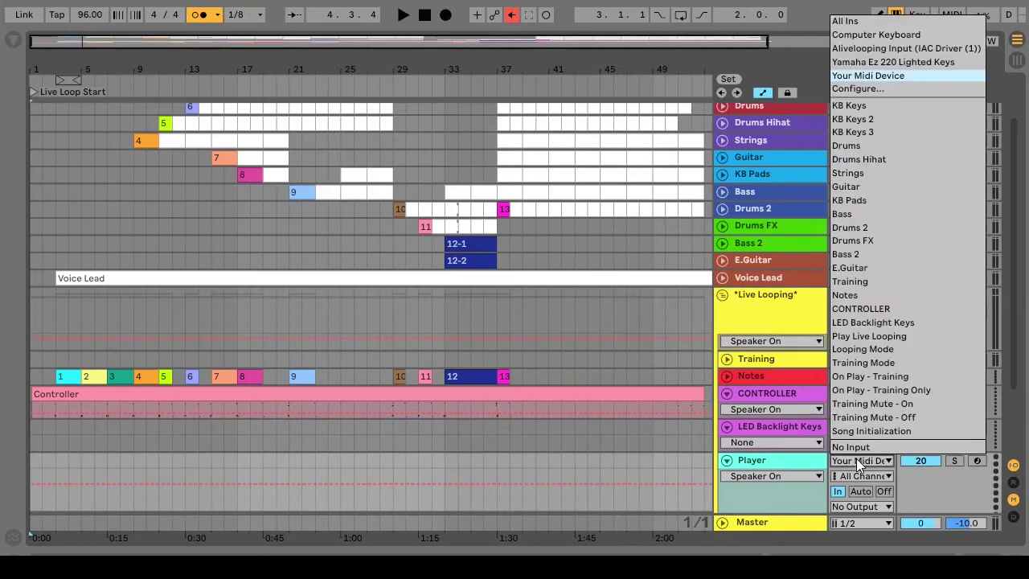
click(885, 76)
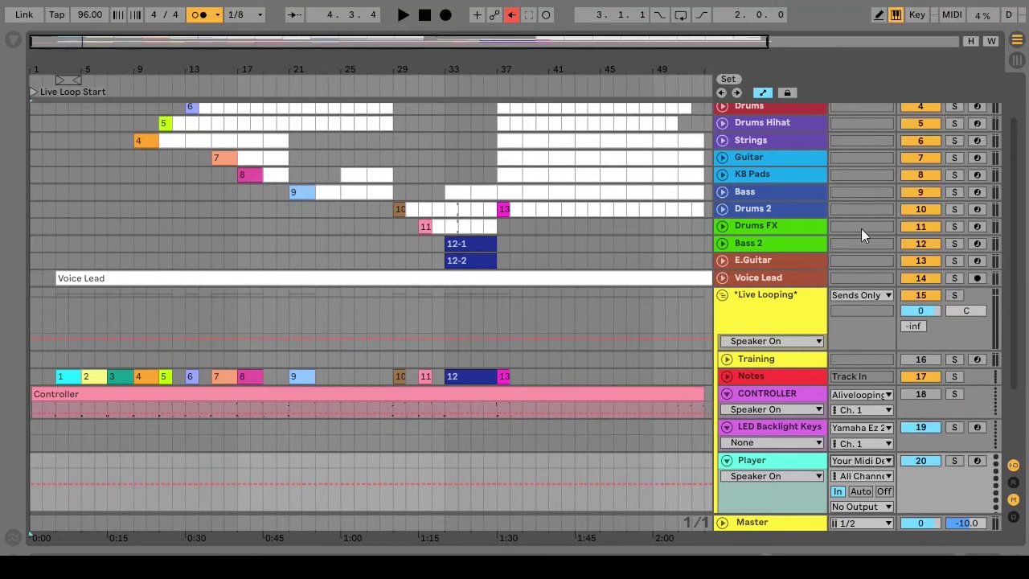
Step: Set the MIDI output of the LED Backlight Keys track to Yamaha Ez 220 Lighted Keys
scroll(838, 317, up, 3)
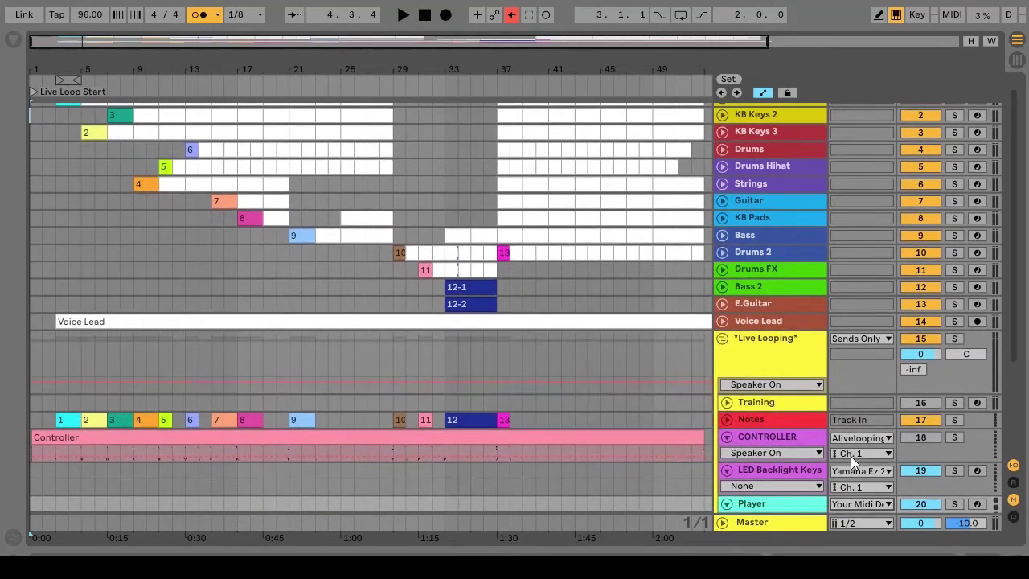
click(801, 470)
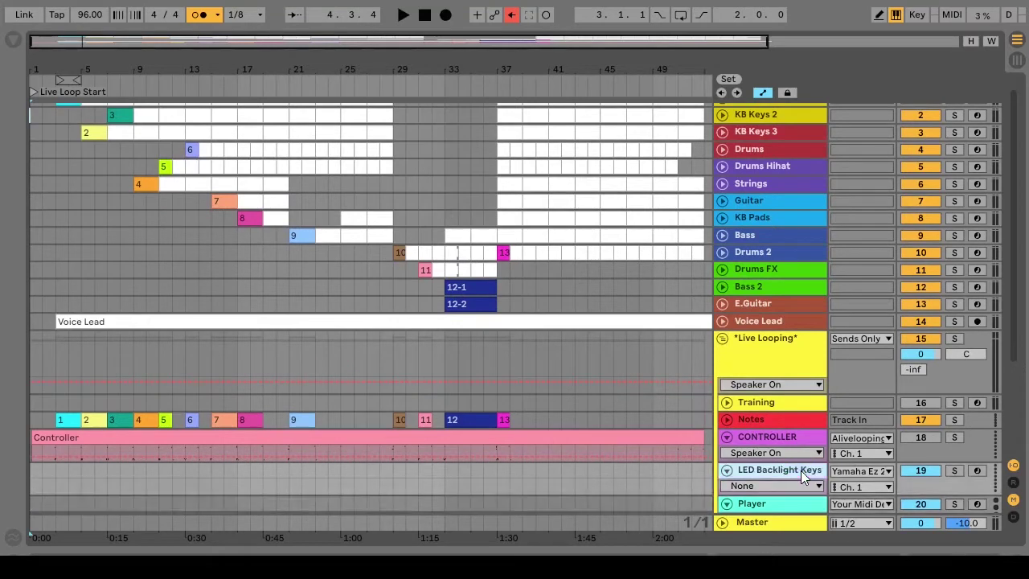
click(847, 470)
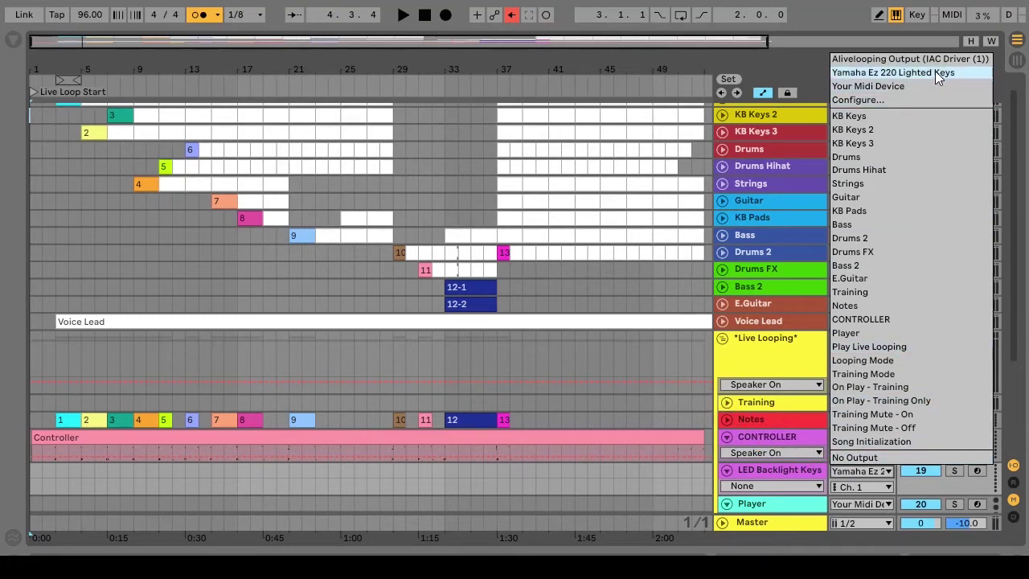
click(935, 72)
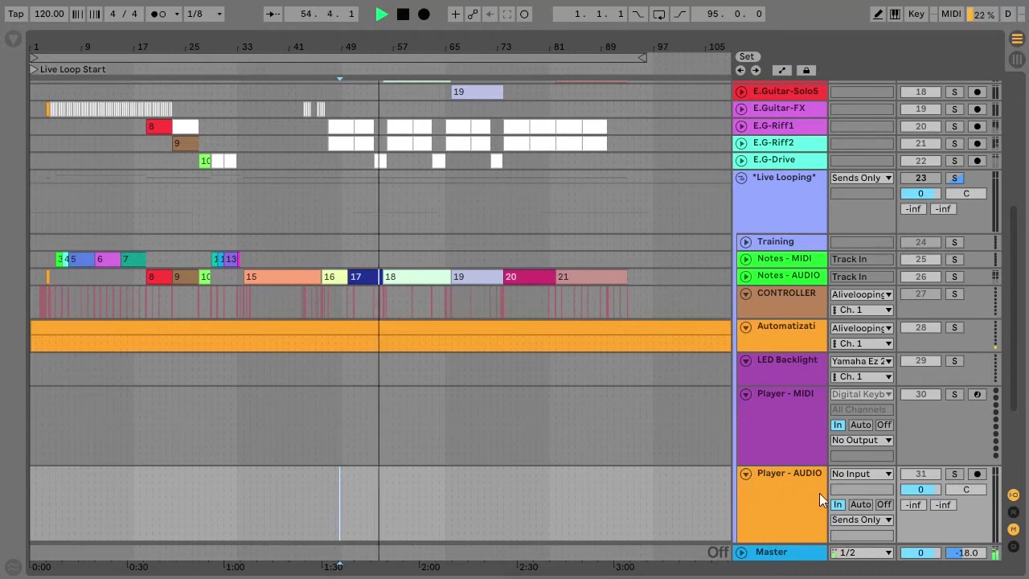
Step: Set the Player - AUDIO track's input to Ext. In with input channel 1/2
click(859, 475)
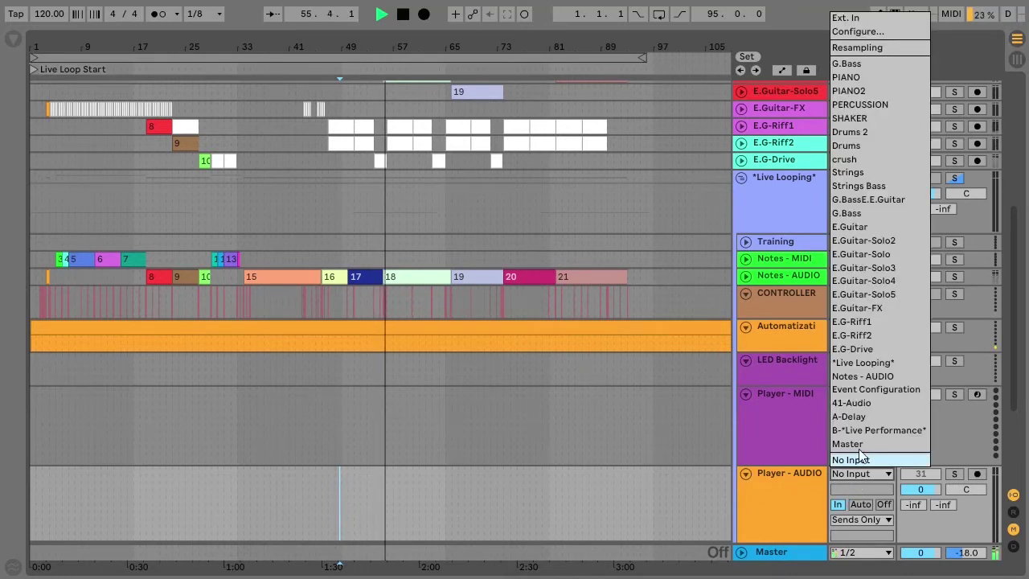
key(Escape)
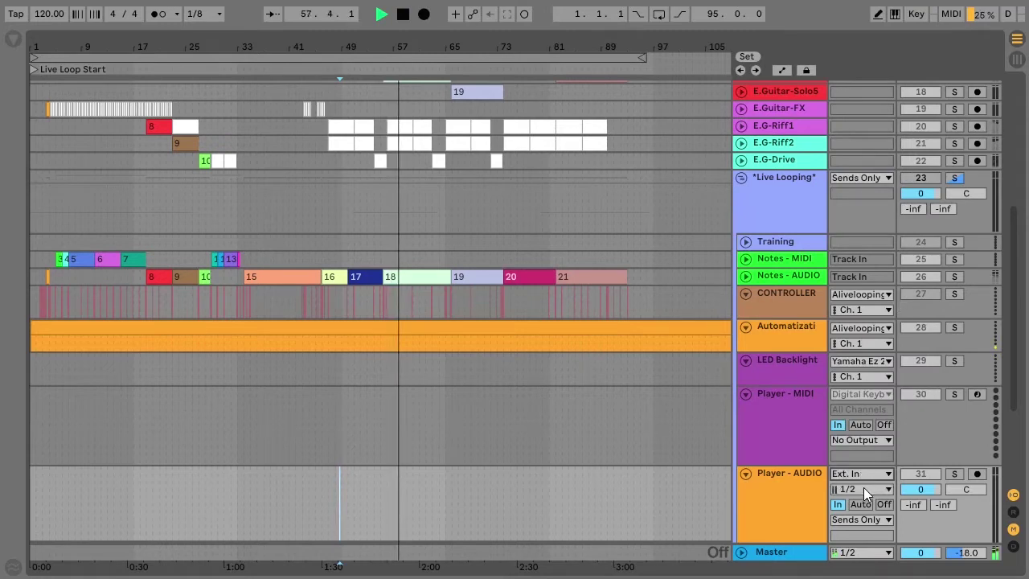
click(864, 488)
key(Escape)
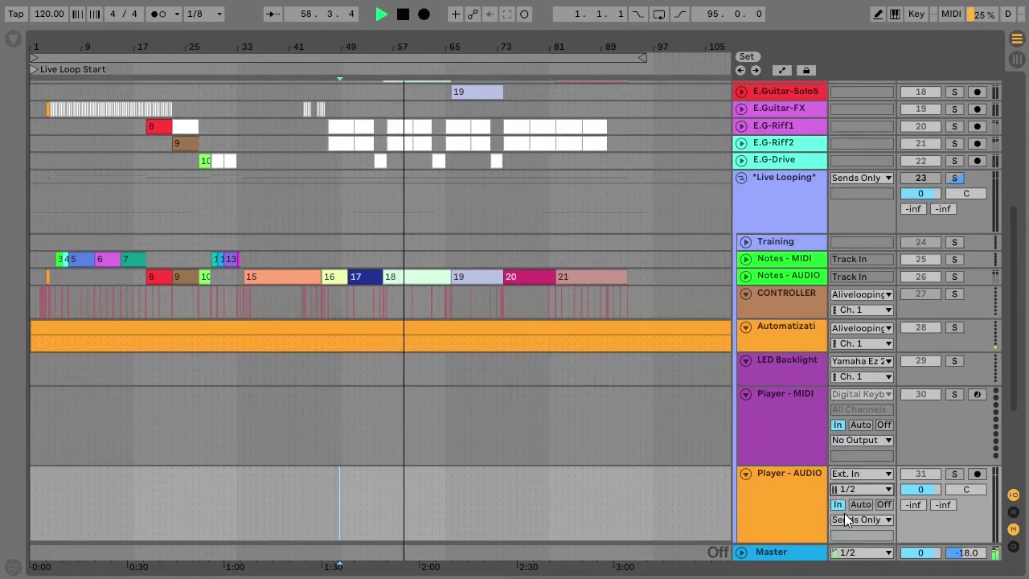
click(861, 489)
click(863, 506)
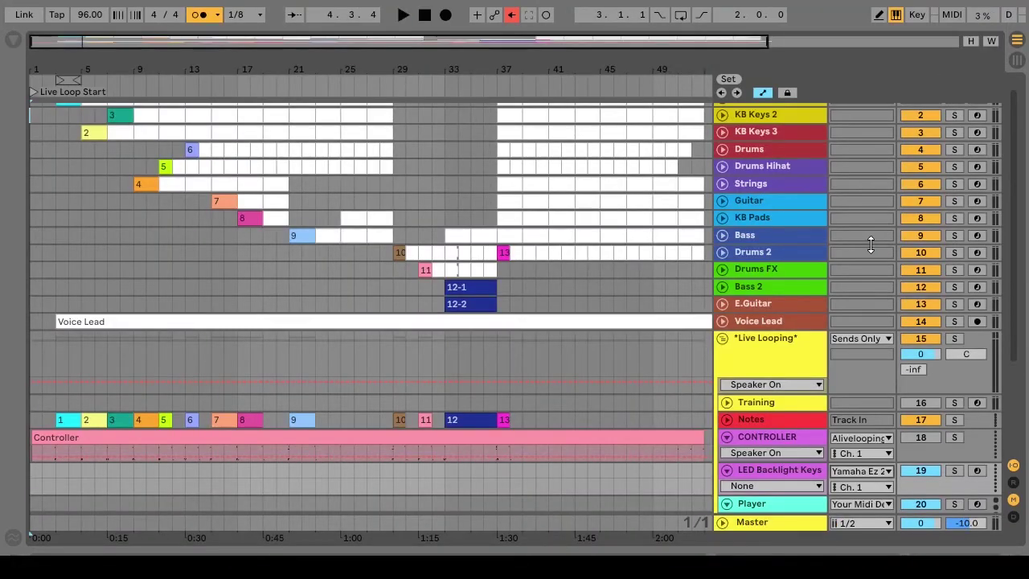
Step: Save the set and review the audio device, buffer size and latency settings in the preferences
key(ctrl+s)
key(ctrl+comma)
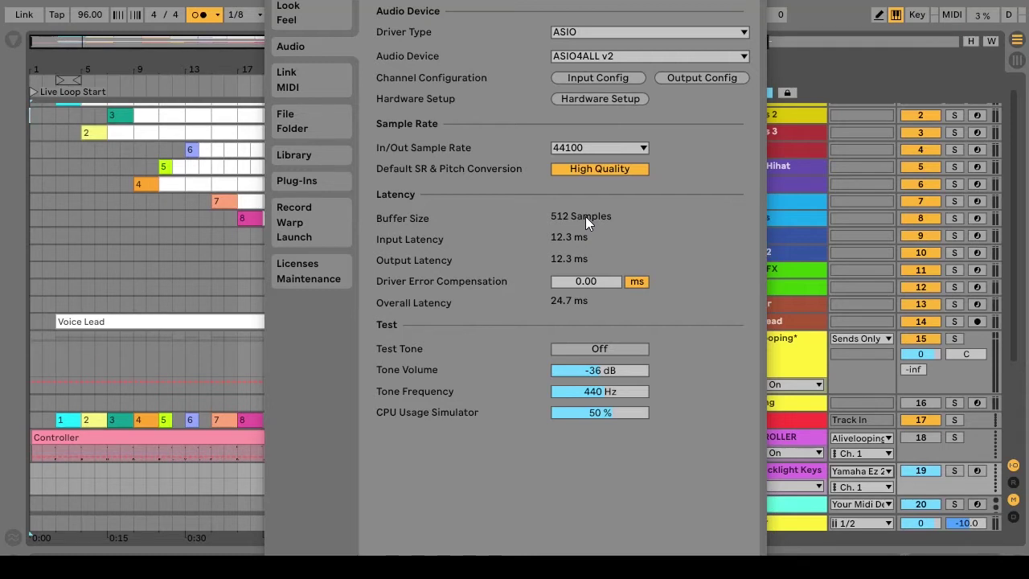
key(Escape)
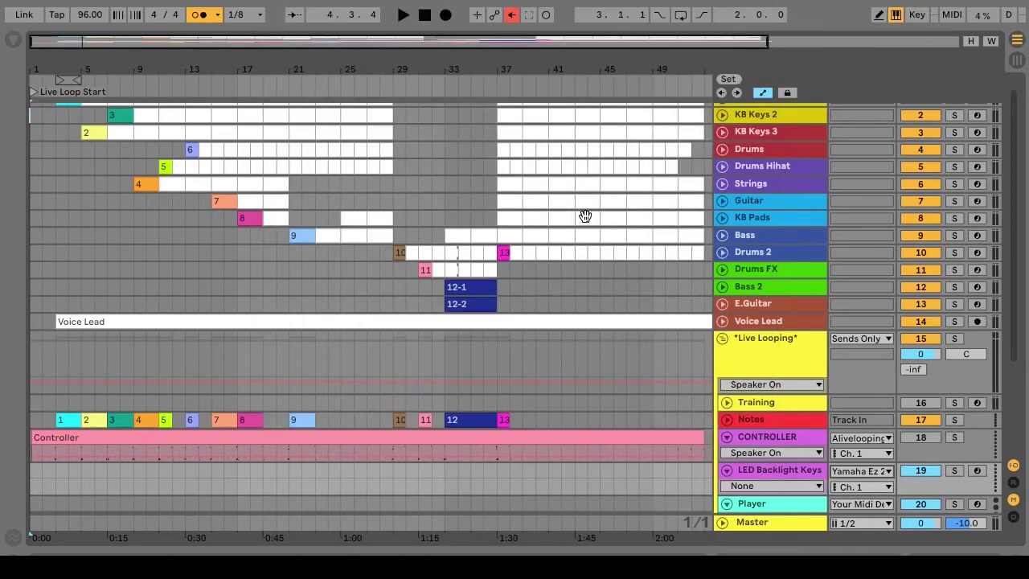
Step: Try to rename the *Live Looping* group to "Dont rename"
click(763, 339)
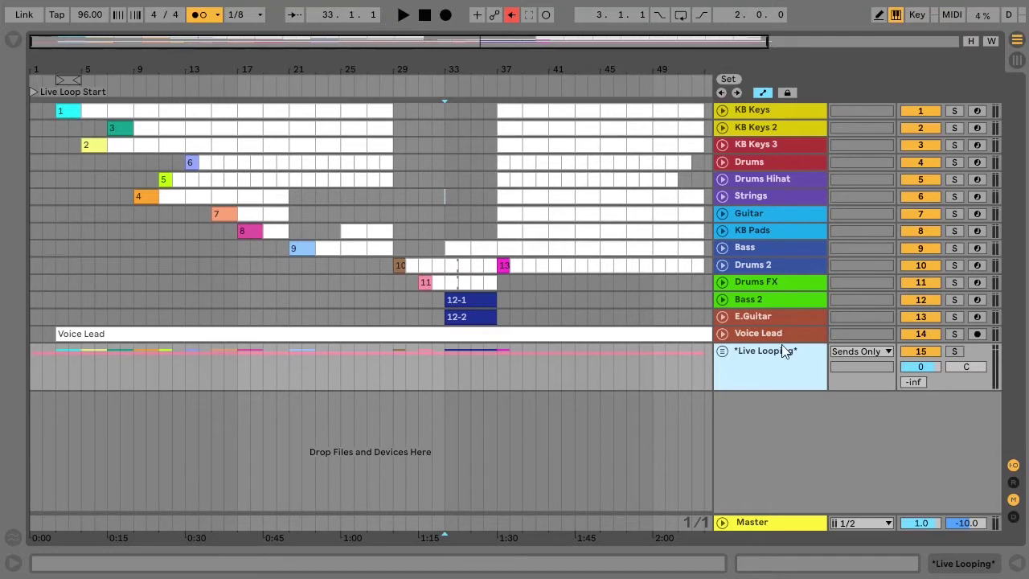
key(ctrl+r)
text(Dont rename)
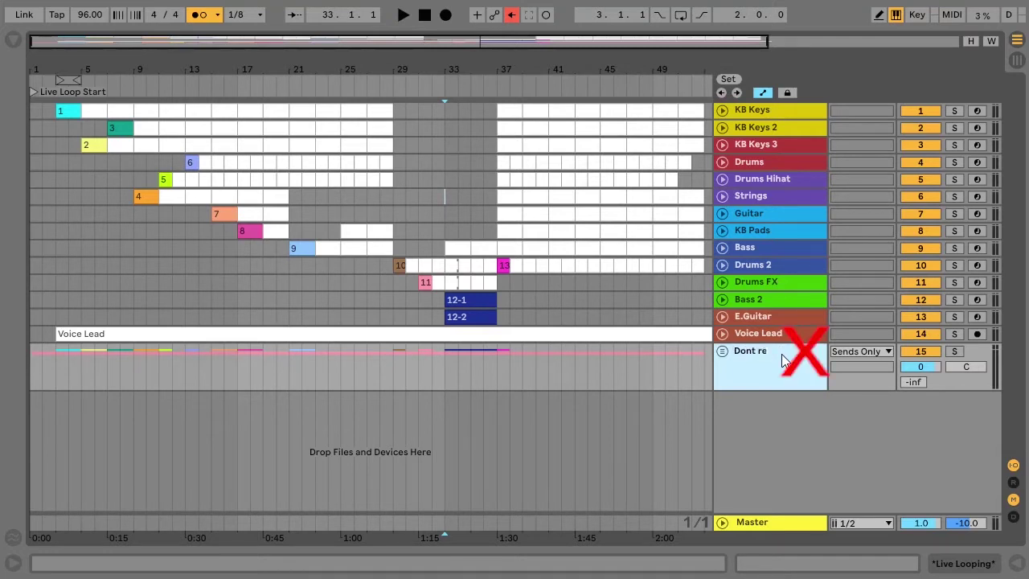
right_click(783, 360)
key(Escape)
Step: Look at the rename option of the Live Loop Start locator and the delete option of the Session clips, changing nothing
right_click(58, 92)
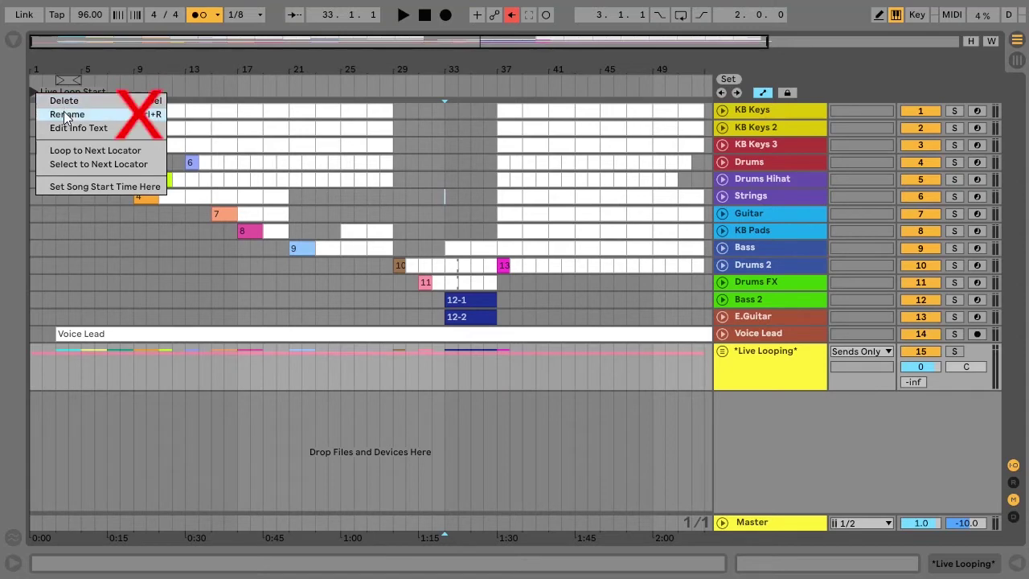
key(Tab)
right_click(963, 191)
right_click(374, 253)
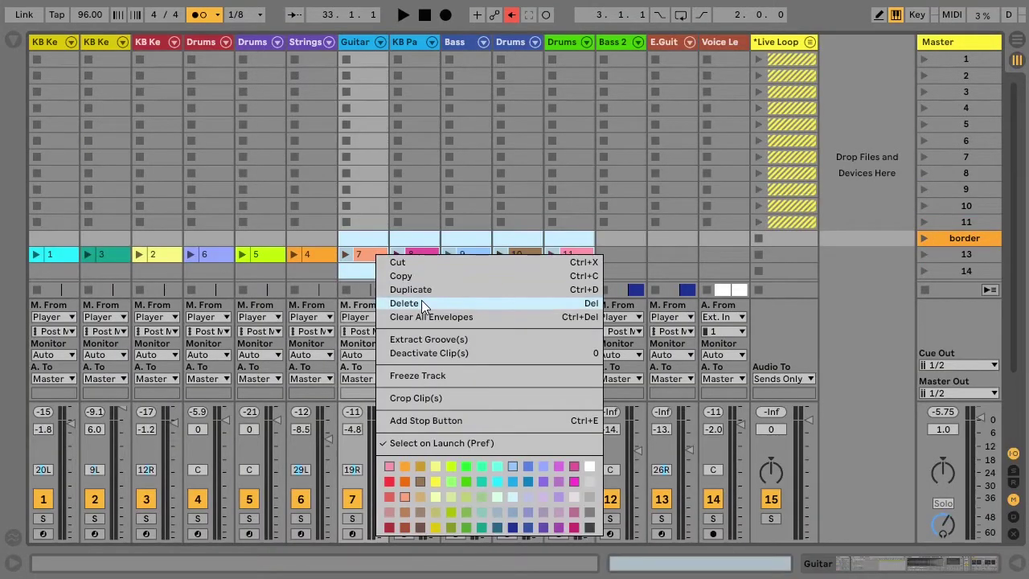
key(Escape)
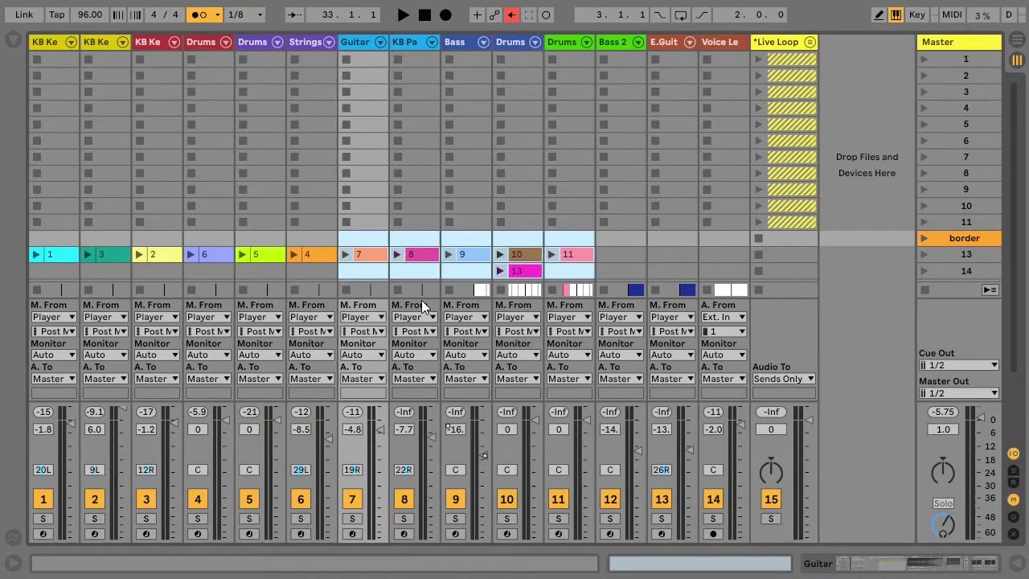
click(656, 247)
key(Tab)
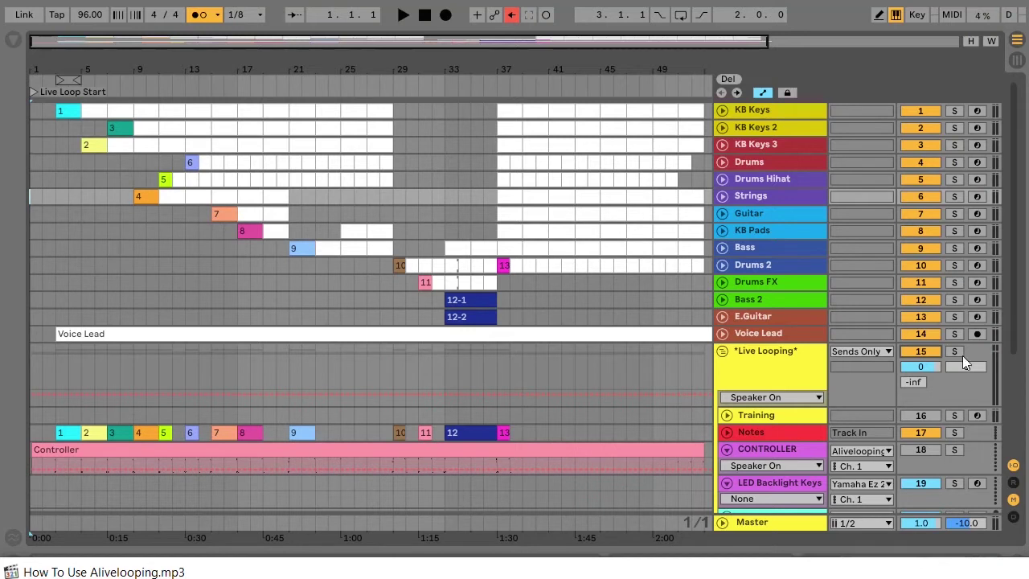
Step: Select loop clip 1 on the KB Keys track, followed by loop clip 2 on KB Keys 3
click(924, 354)
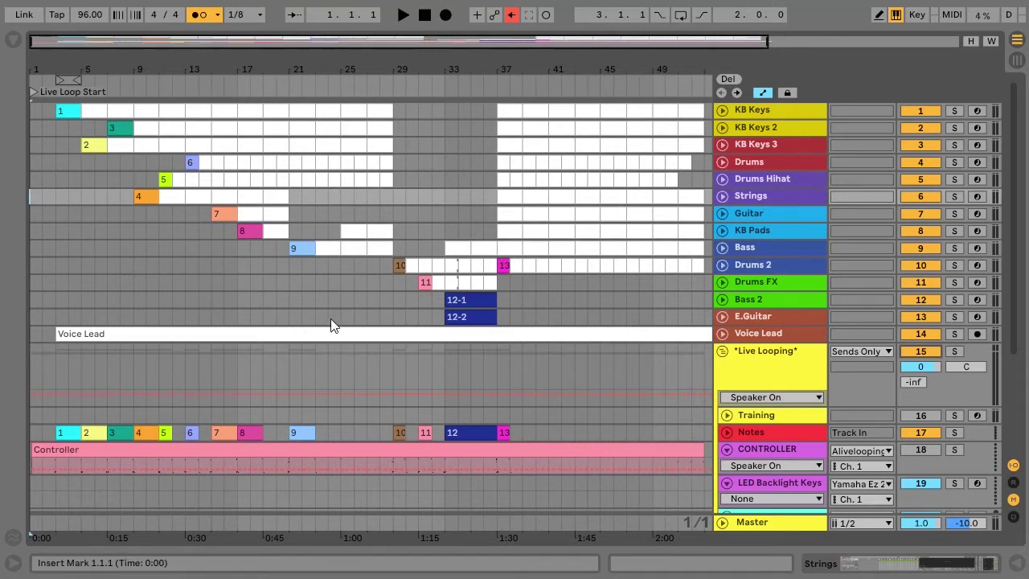
click(70, 114)
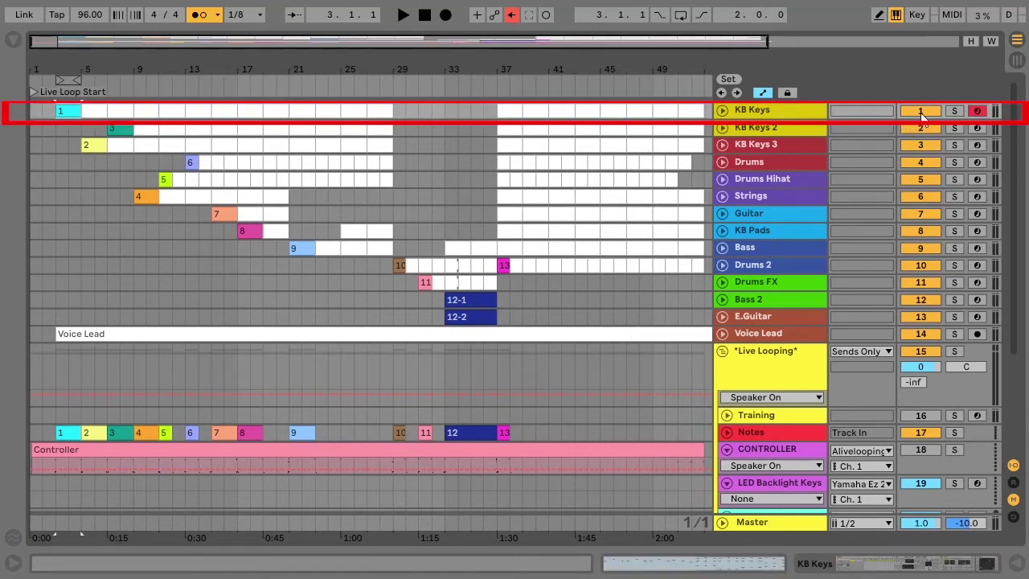
click(92, 145)
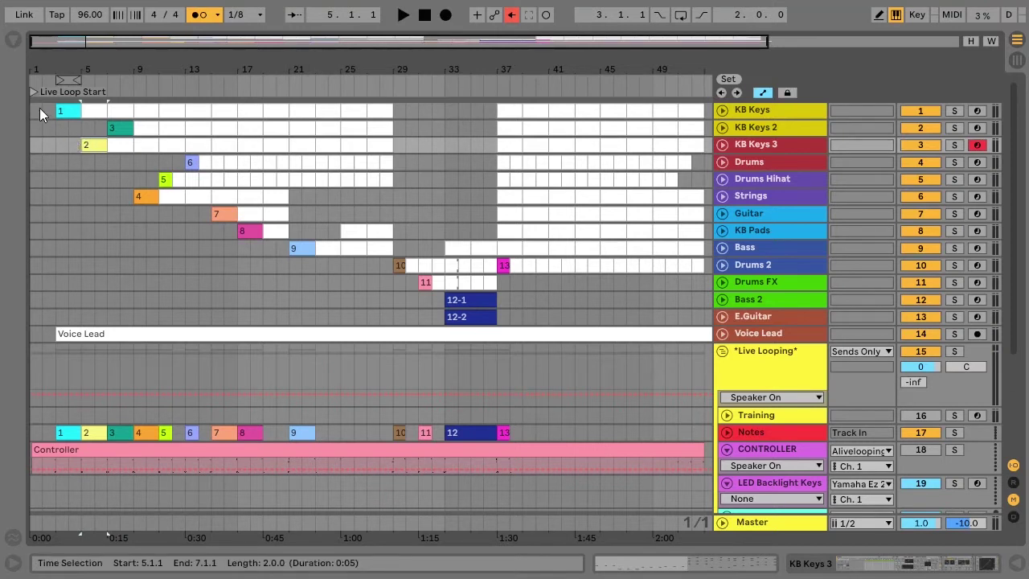
Step: Select the time range at bars 1 to 4 across KB Keys through Drums Hihat, and return the insert marker to the song start
drag(33, 106, 62, 185)
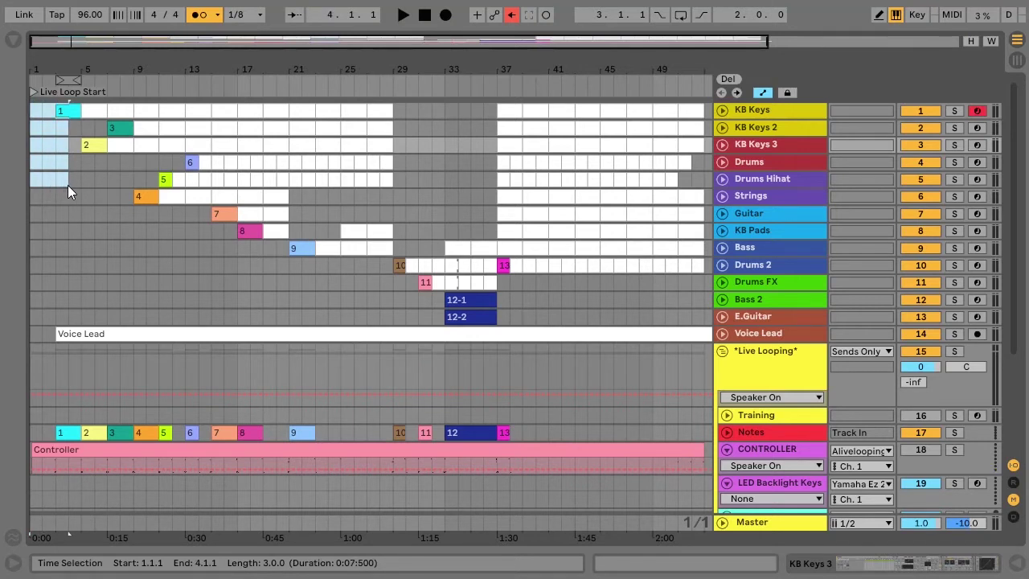
drag(70, 184, 140, 208)
click(140, 208)
click(69, 112)
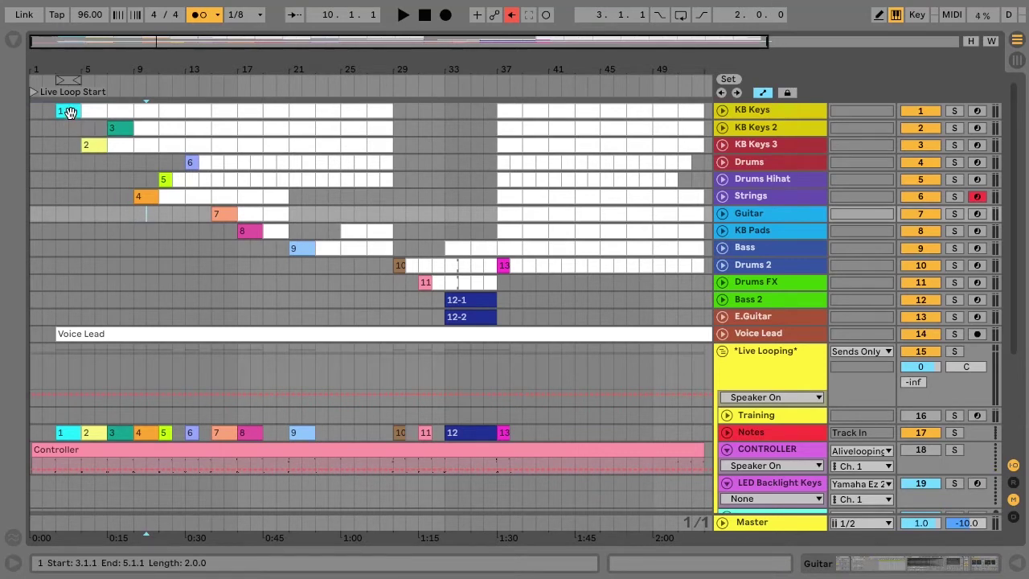
key(Home)
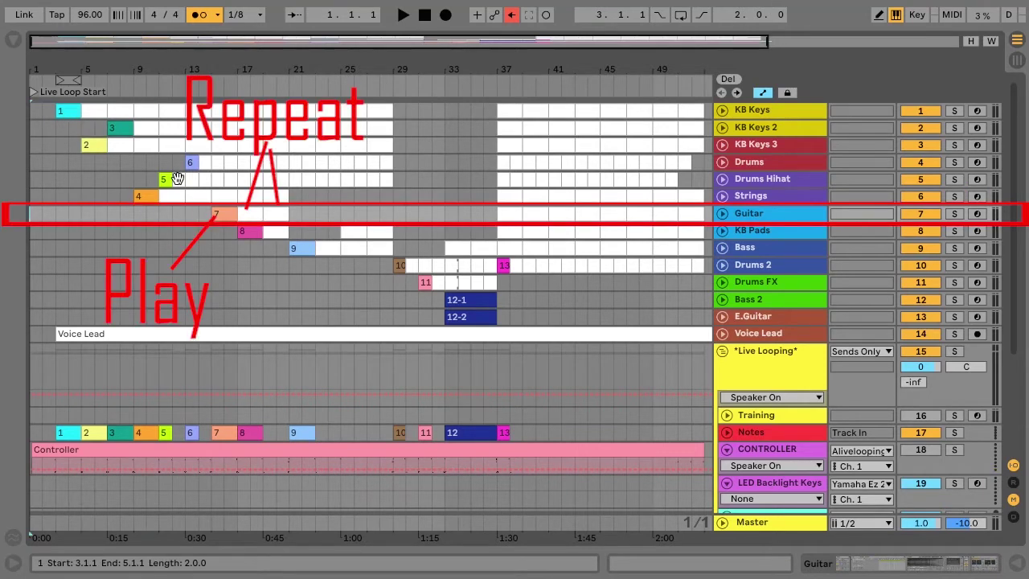
Step: Select loop clip 7 and its repeat clips on the Guitar track, and return the insert marker to the song start
click(225, 211)
click(246, 213)
click(280, 217)
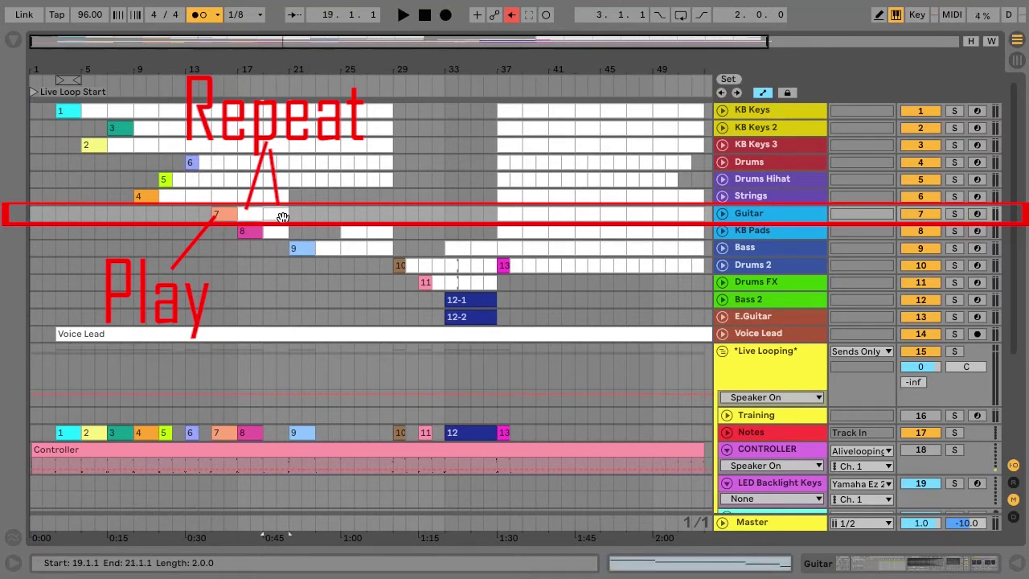
key(Home)
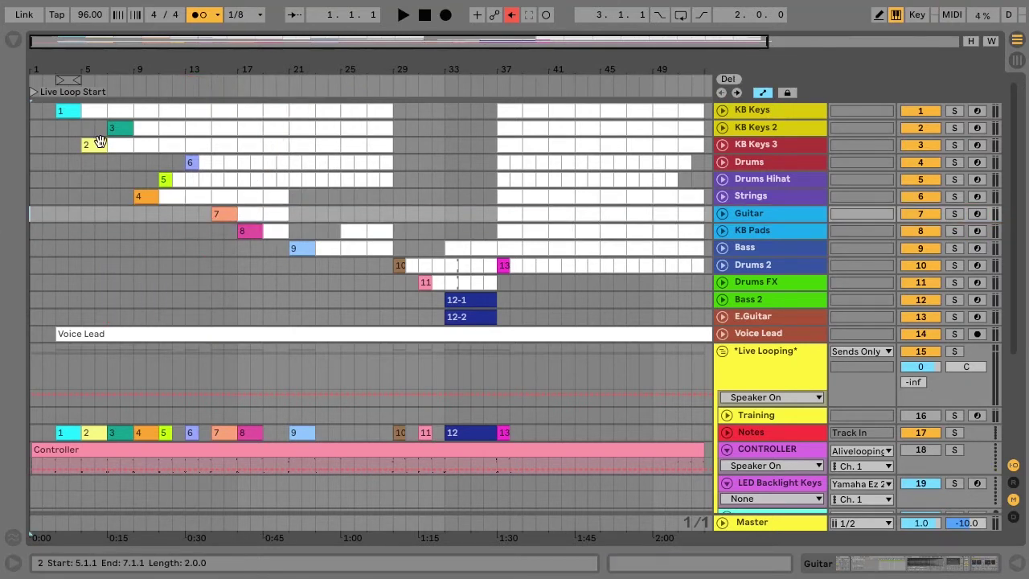
Step: Select loop clips 1 to 4 in playing order on KB Keys, KB Keys 3, KB Keys 2 and Strings
click(70, 111)
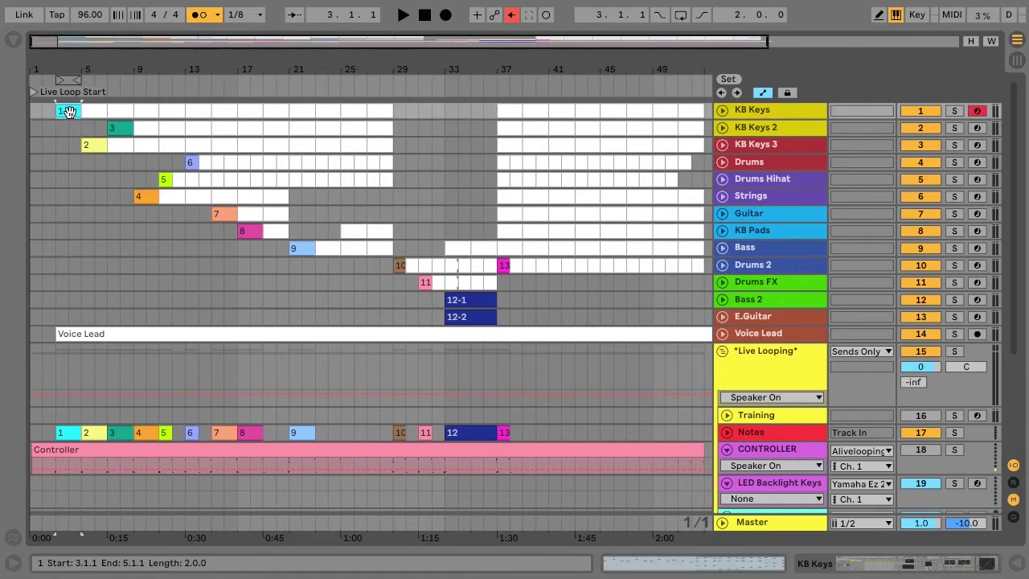
click(91, 144)
click(121, 129)
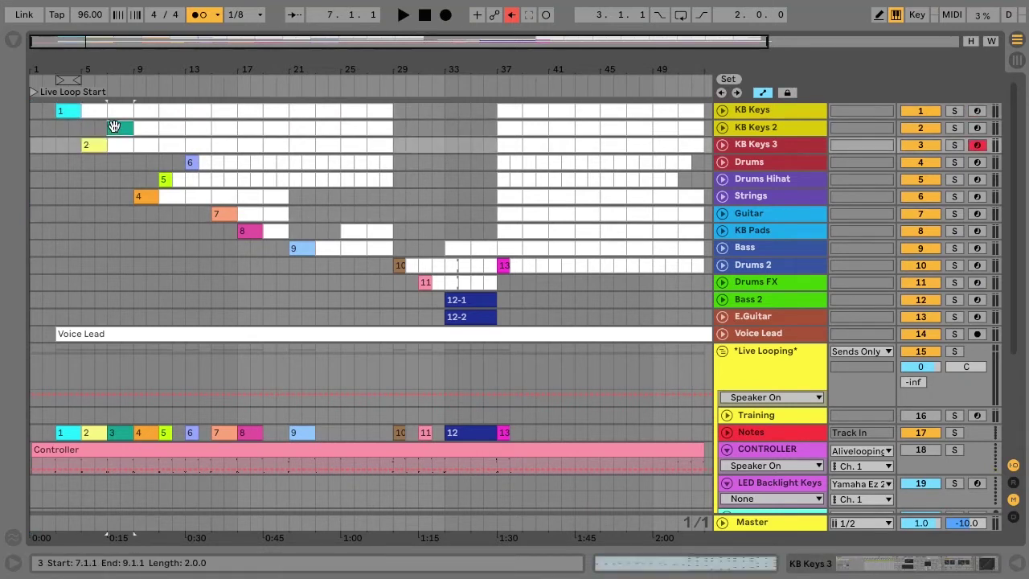
click(142, 196)
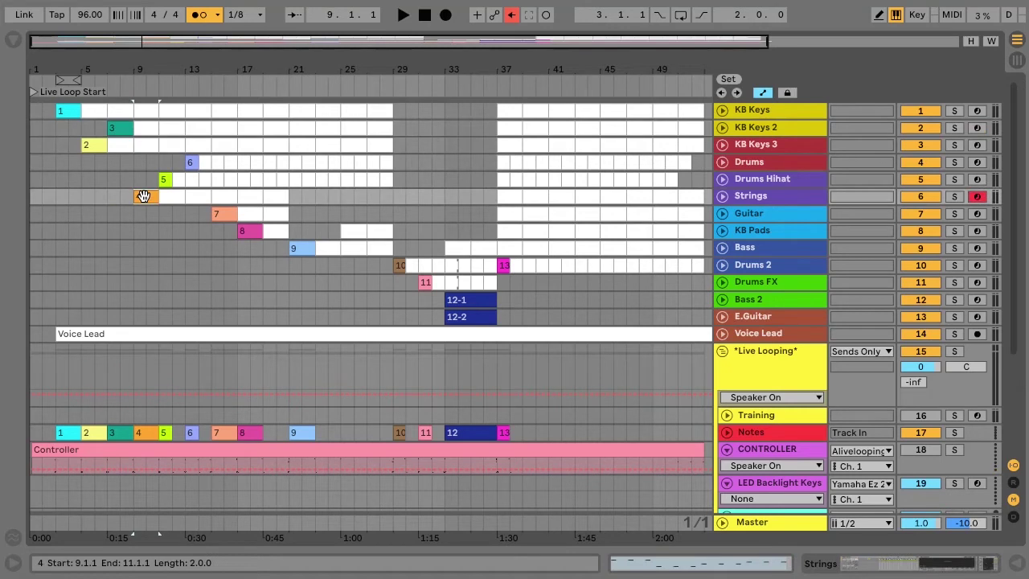
Step: Select the Notes track and its loop clips 5 and 6
click(750, 434)
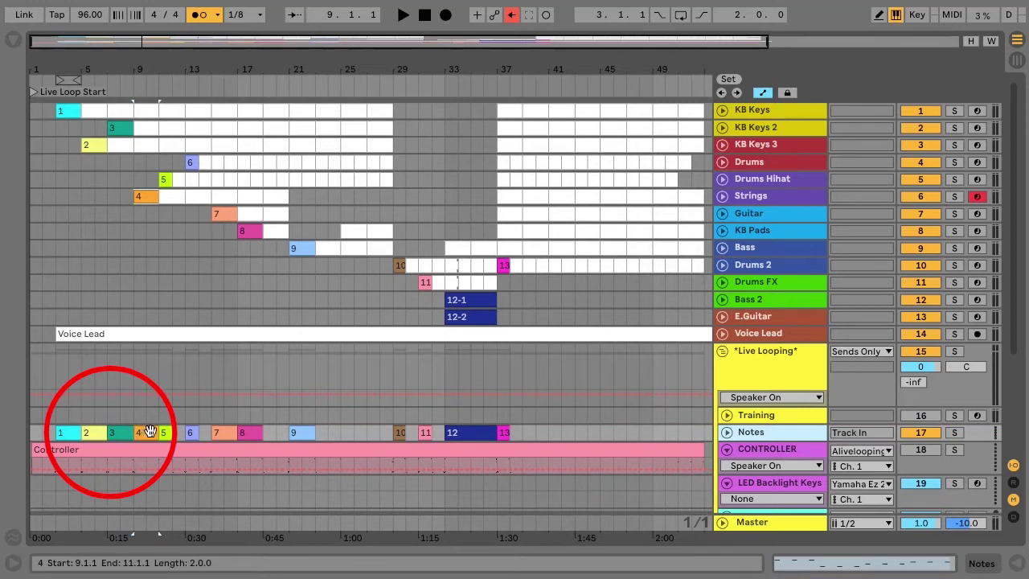
click(173, 433)
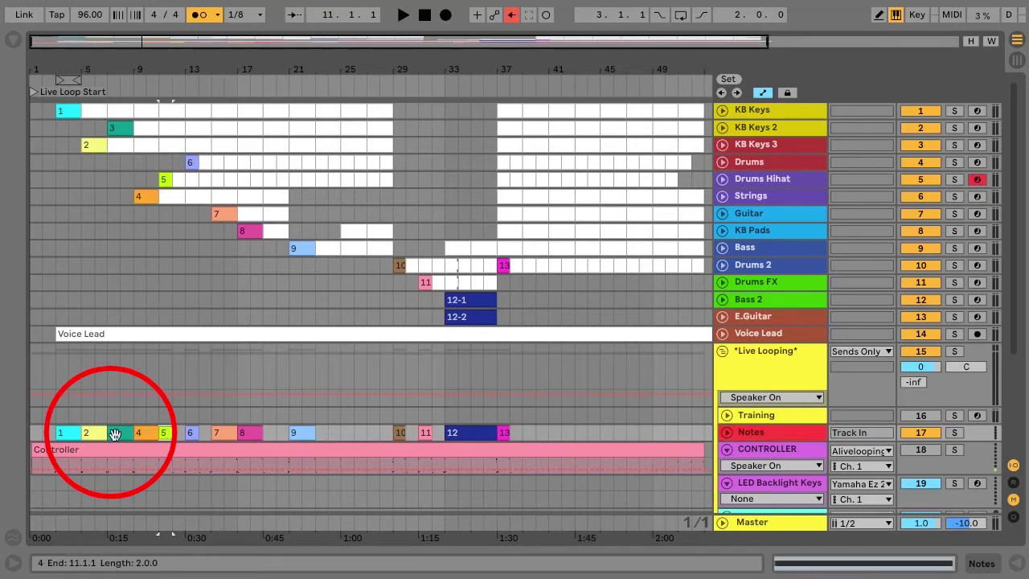
click(180, 440)
click(175, 435)
click(178, 435)
click(203, 432)
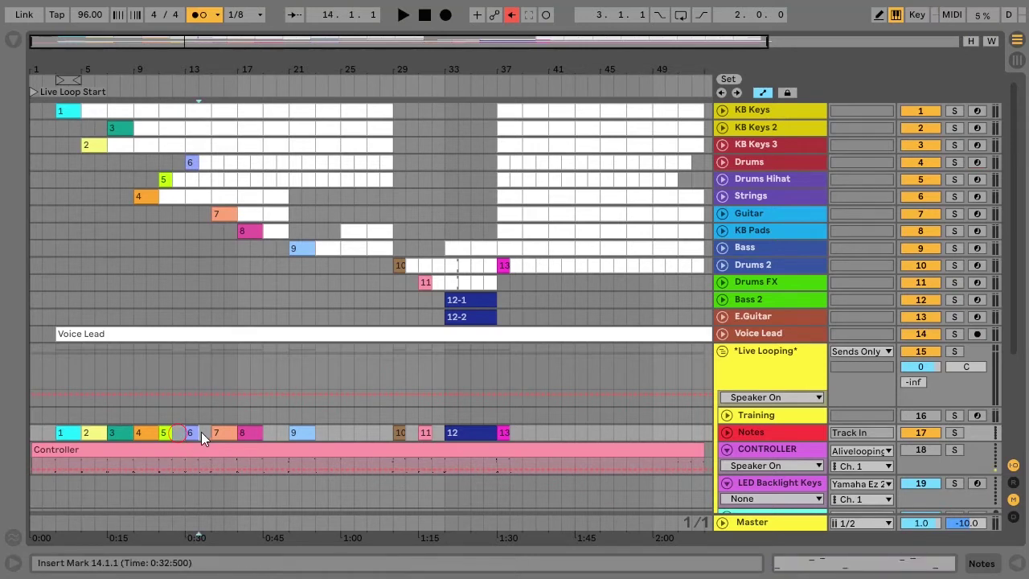
click(204, 432)
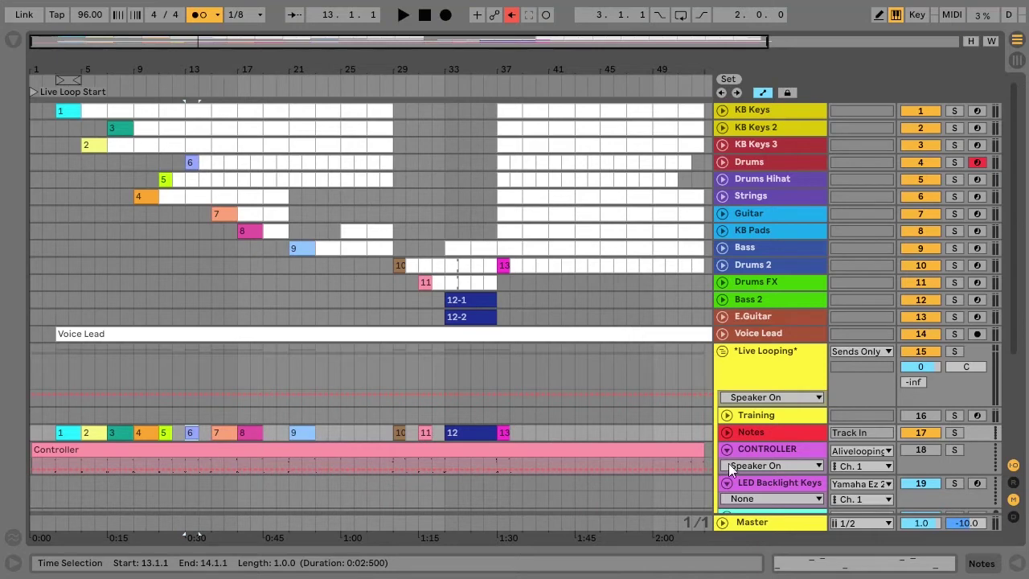
Step: Examine the MIDI output options of the CONTROLLER track, keeping Alivelooping Output selected
click(763, 448)
scroll(764, 446, down, 1)
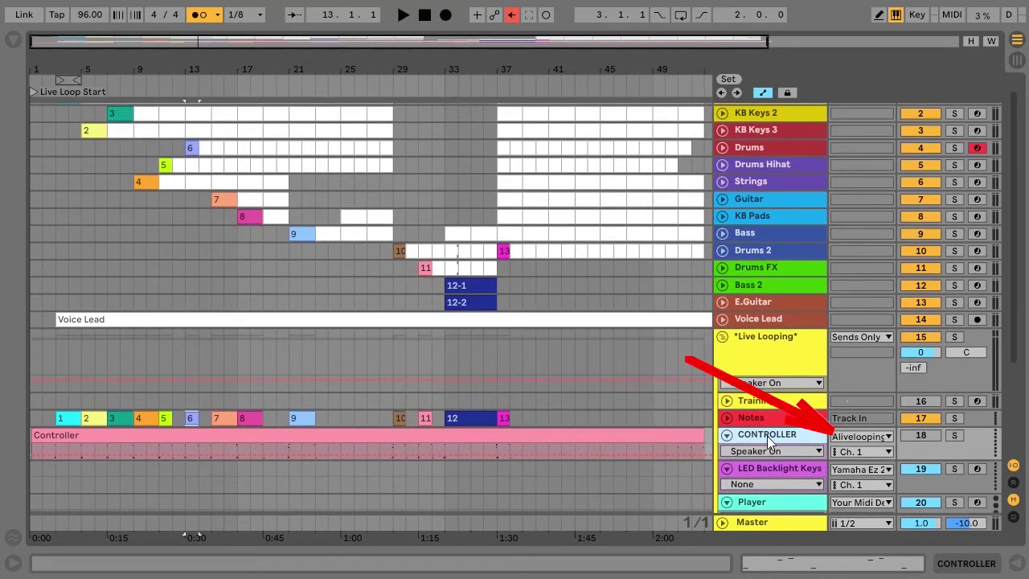
click(867, 436)
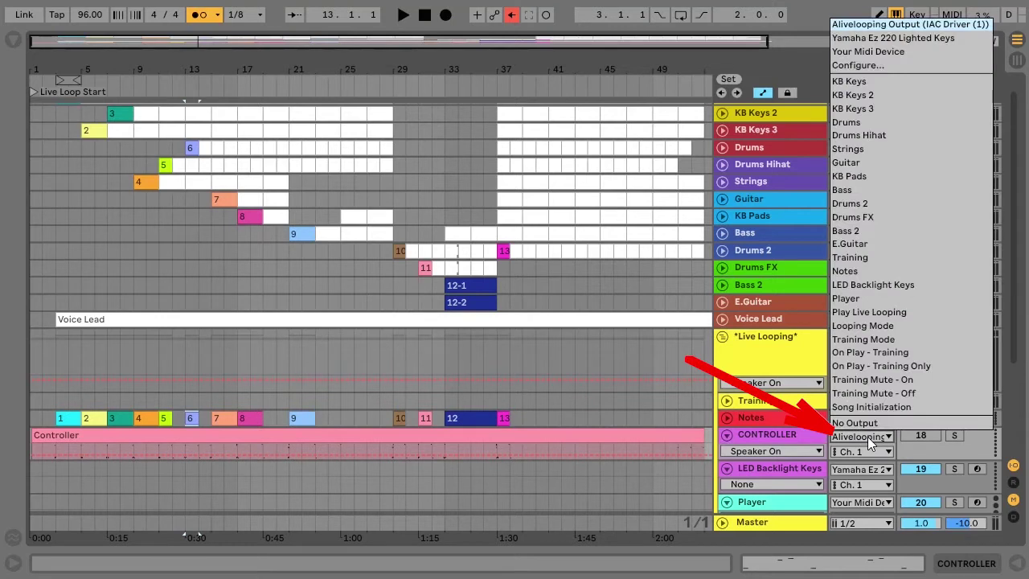
click(867, 437)
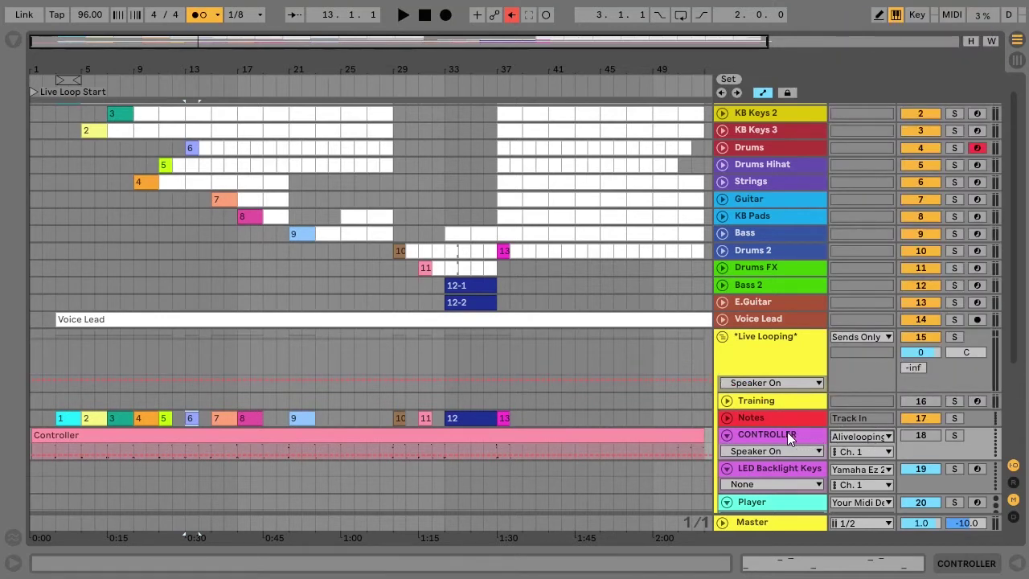
scroll(667, 388, up, 1)
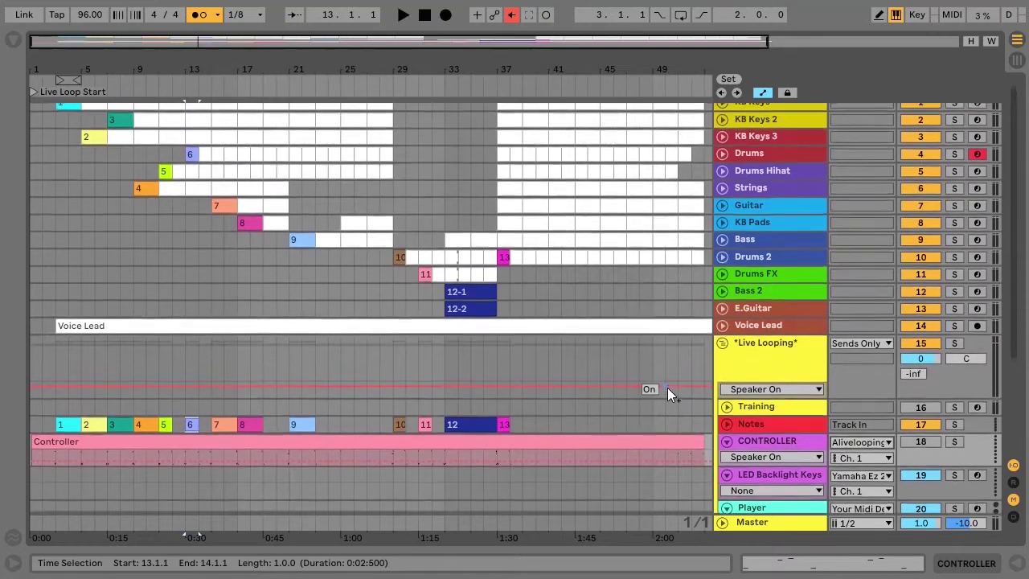
scroll(668, 387, up, 1)
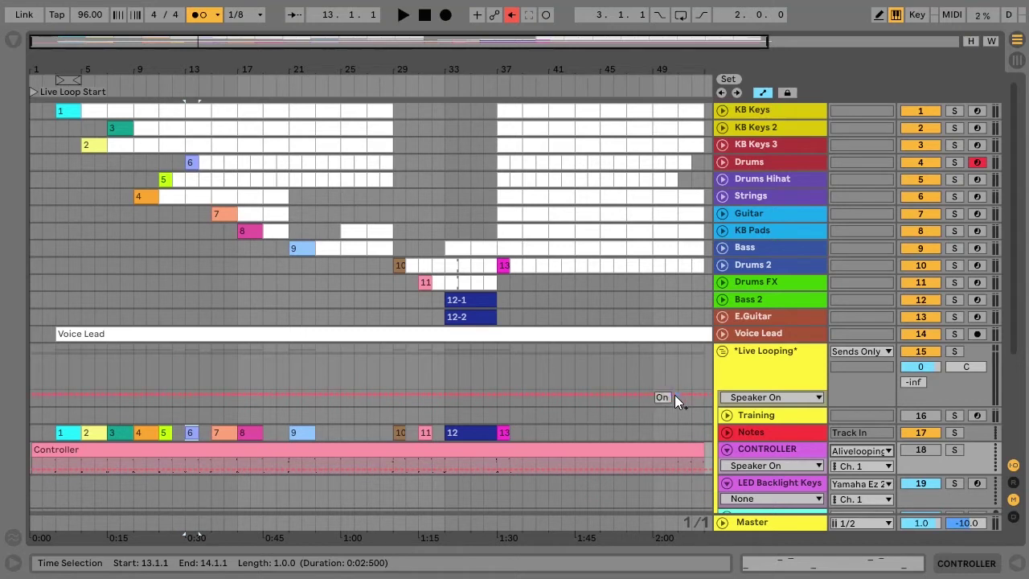
Step: Select the Training track and toggle the metronome off and back on
key(Up)
key(Up)
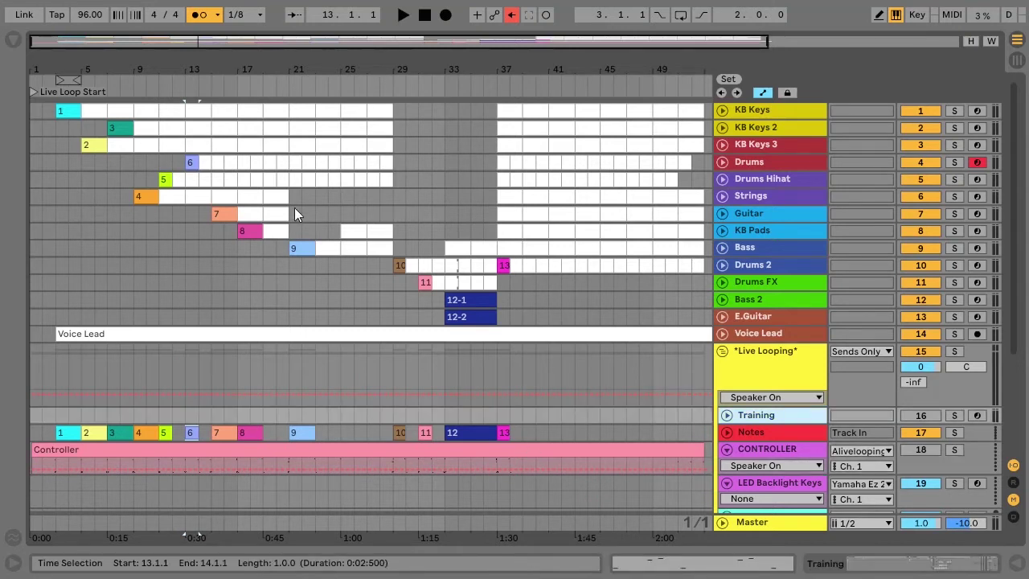
click(197, 16)
click(197, 16)
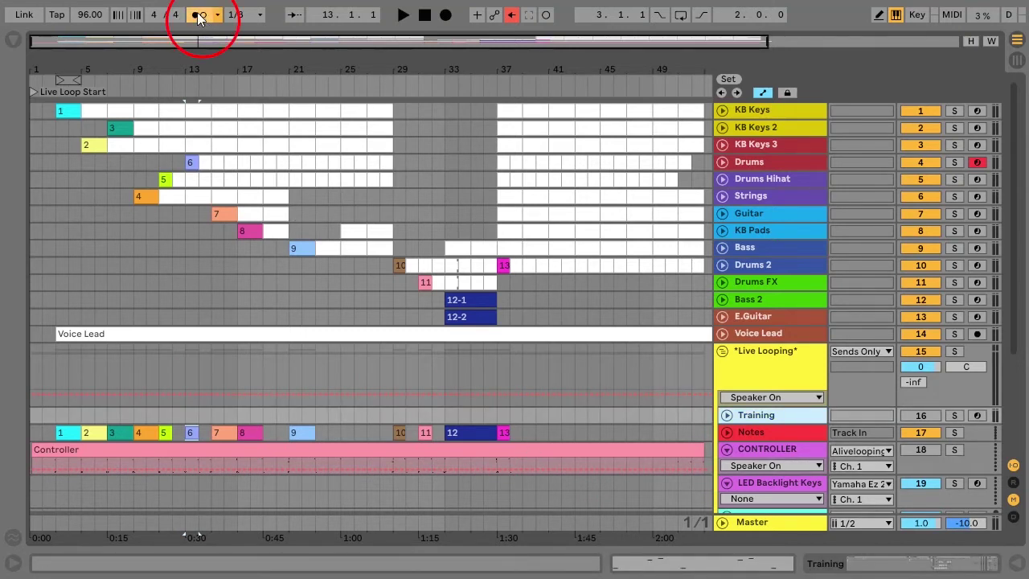
Step: Look at the cue volume and master volume of the Master track
click(973, 523)
click(921, 523)
scroll(921, 523, down, 3)
scroll(921, 523, up, 3)
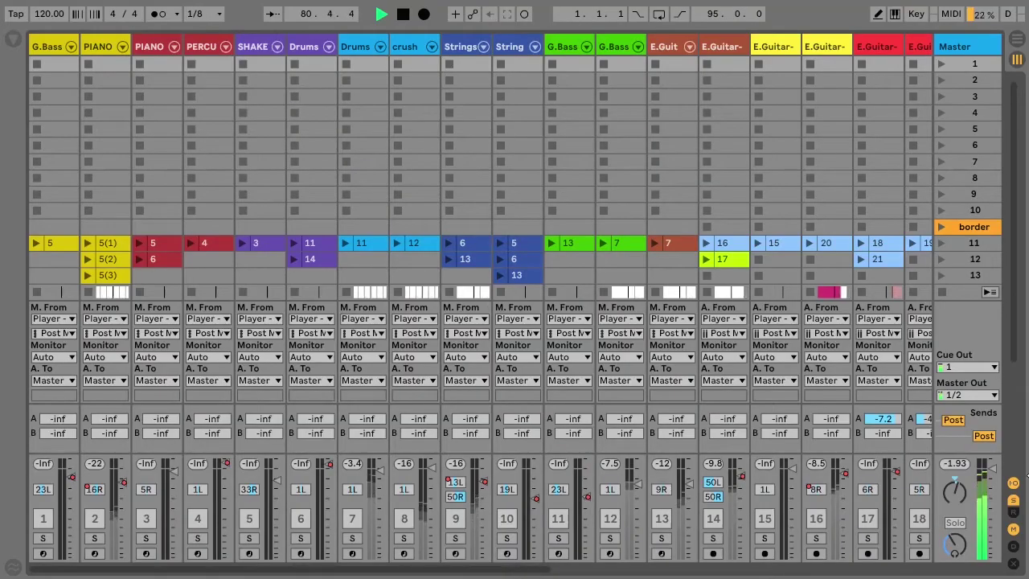
Step: Show the return tracks in the mixer and select the Master track followed by the B *Live Perform return
click(1013, 511)
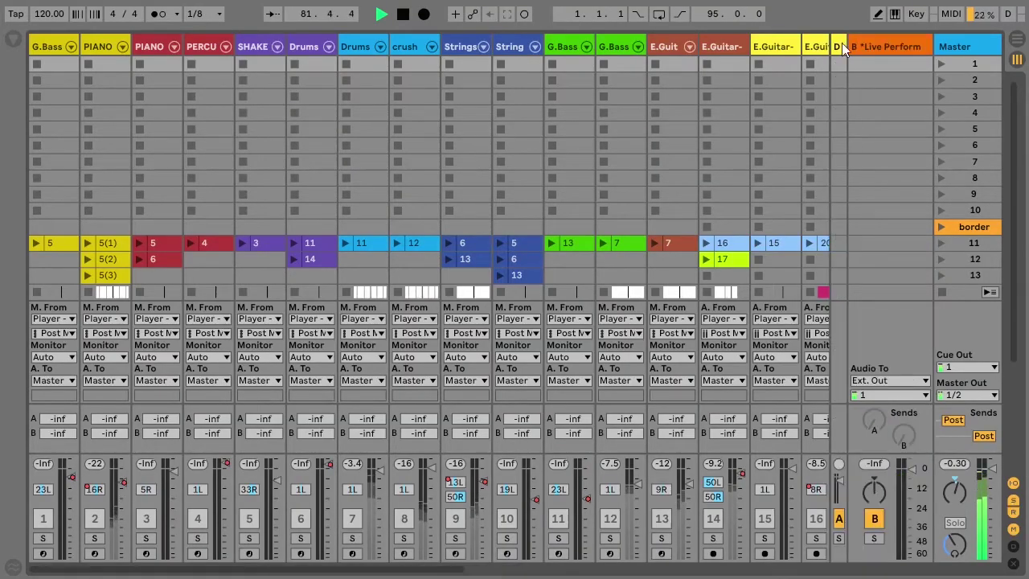
click(962, 45)
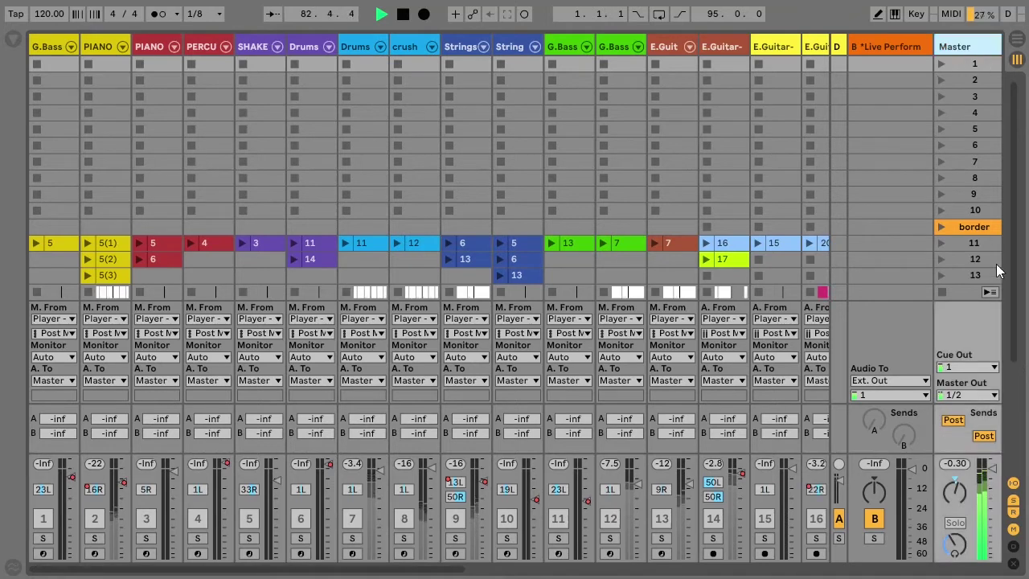
click(885, 48)
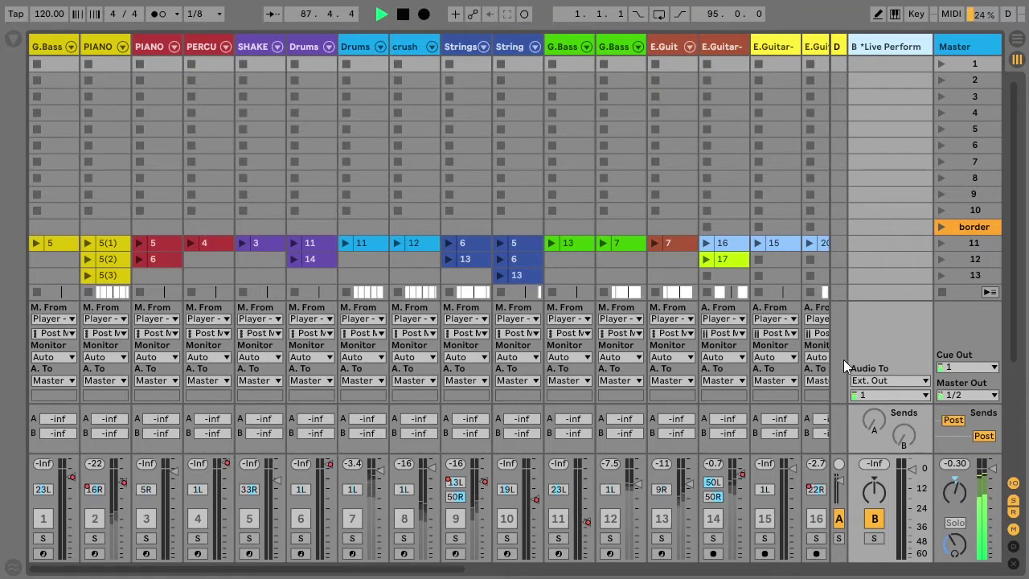
Step: Examine the output routing of the B *Live Perform return and the Master, keeping the Master Out on 1/2
click(890, 395)
click(876, 421)
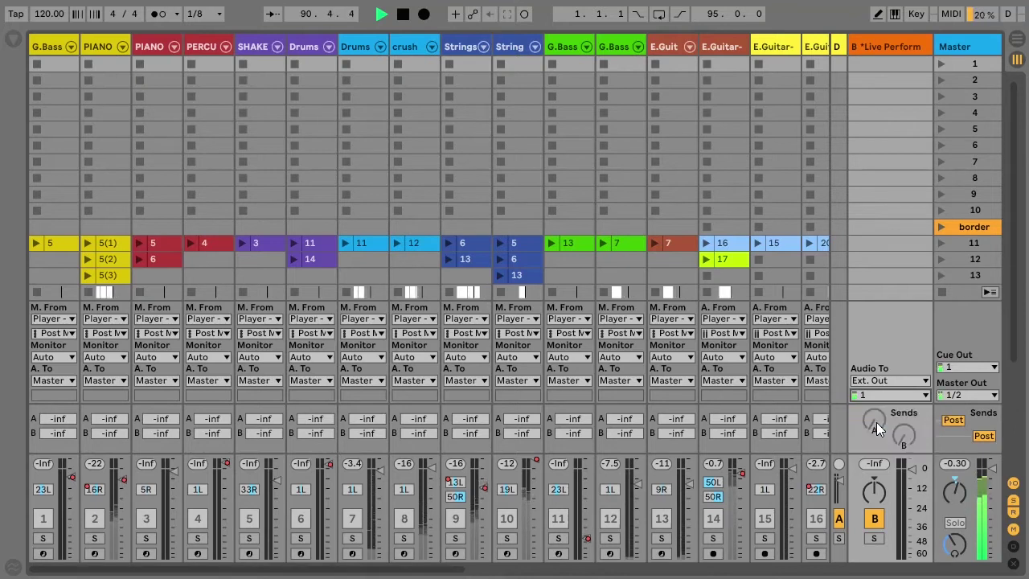
click(959, 392)
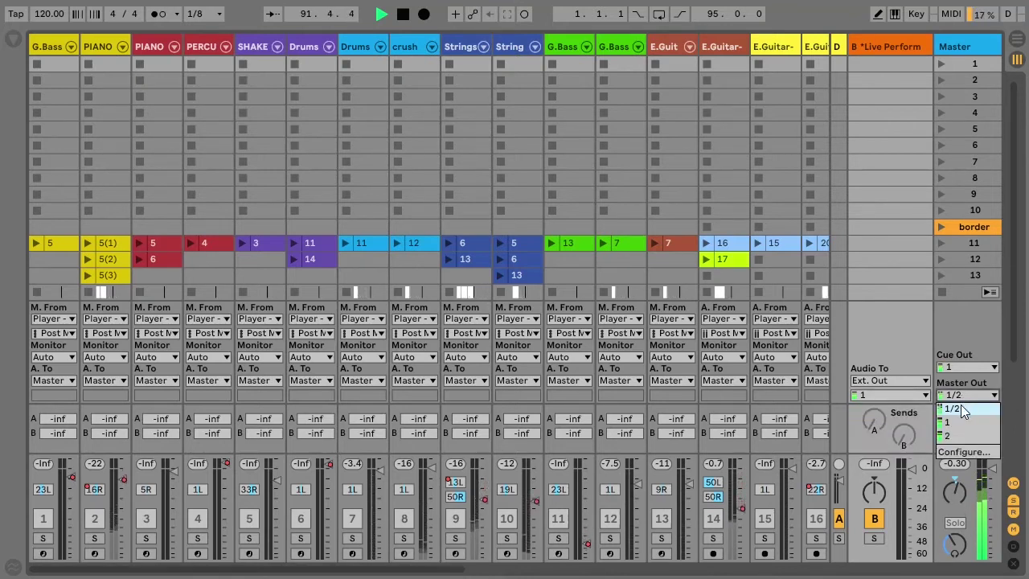
click(961, 404)
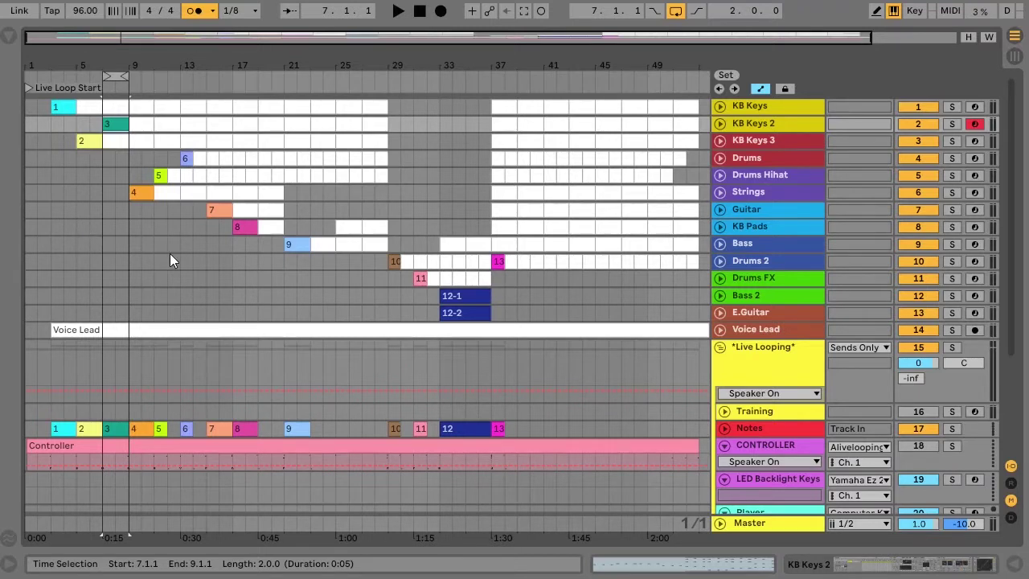
Step: Place the insert marker at bar 15 on Drums 2, followed by bars 12 and 5 on KB Pads
click(209, 260)
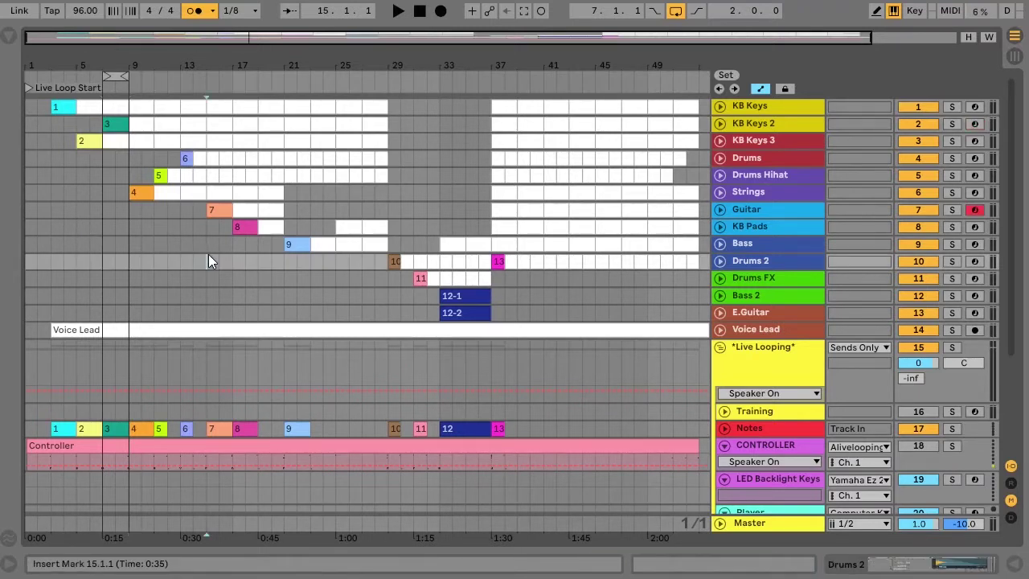
click(142, 229)
click(164, 227)
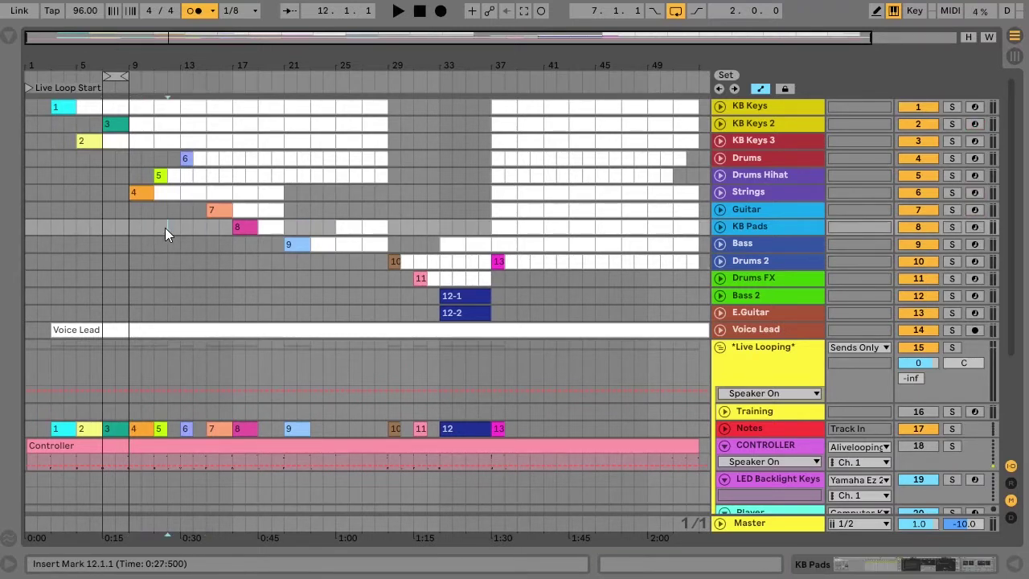
click(297, 295)
click(80, 227)
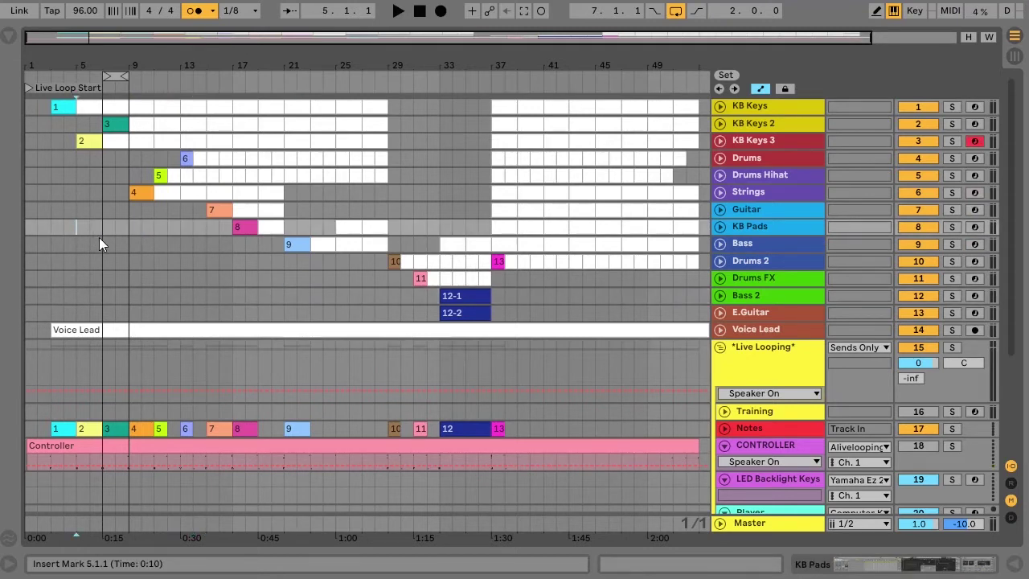
Step: Move the insert marker from bar 9 on Drums to bar 5 on KB Keys 2, and select the KB Keys 3 track
click(127, 158)
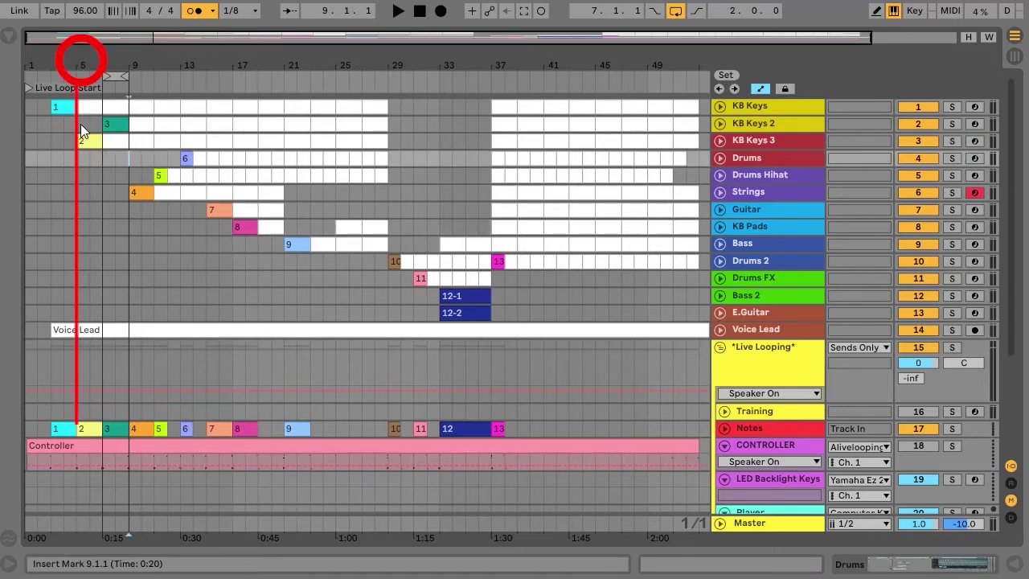
click(76, 124)
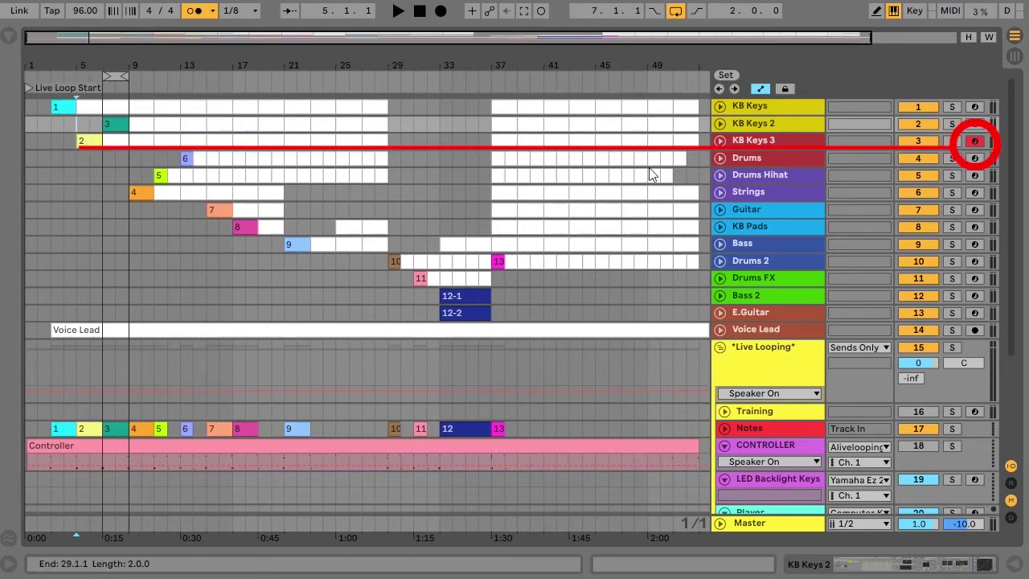
click(777, 142)
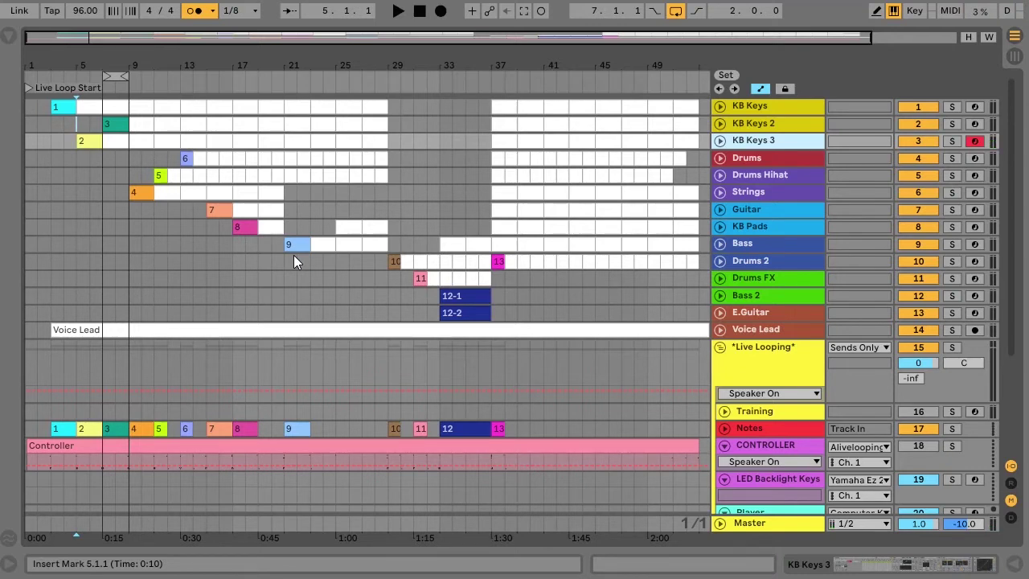
Step: Place the insert marker at bar 33 on KB Pads and select the Bass 2 and E.Guitar tracks together
click(444, 229)
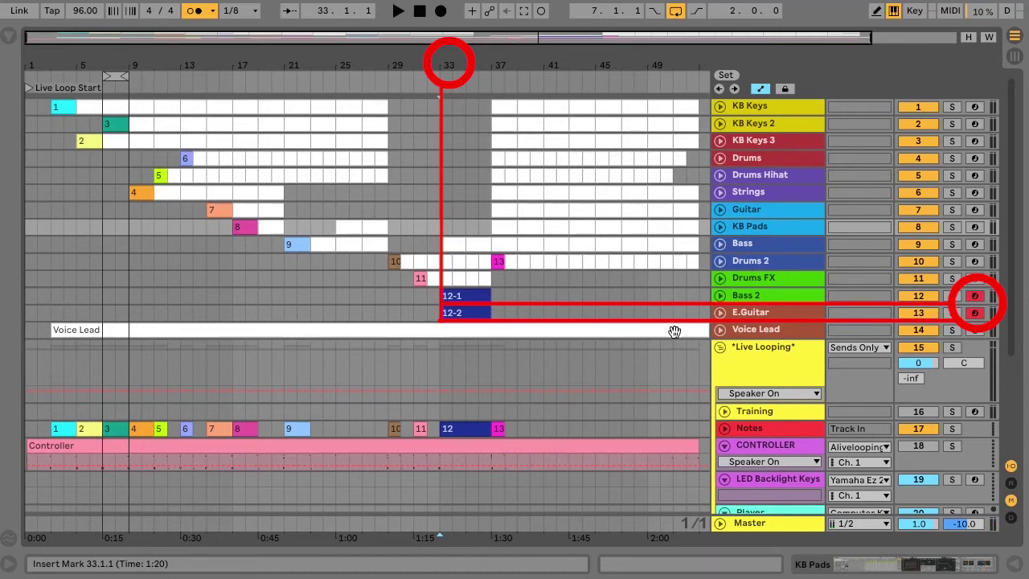
click(782, 301)
click(781, 315)
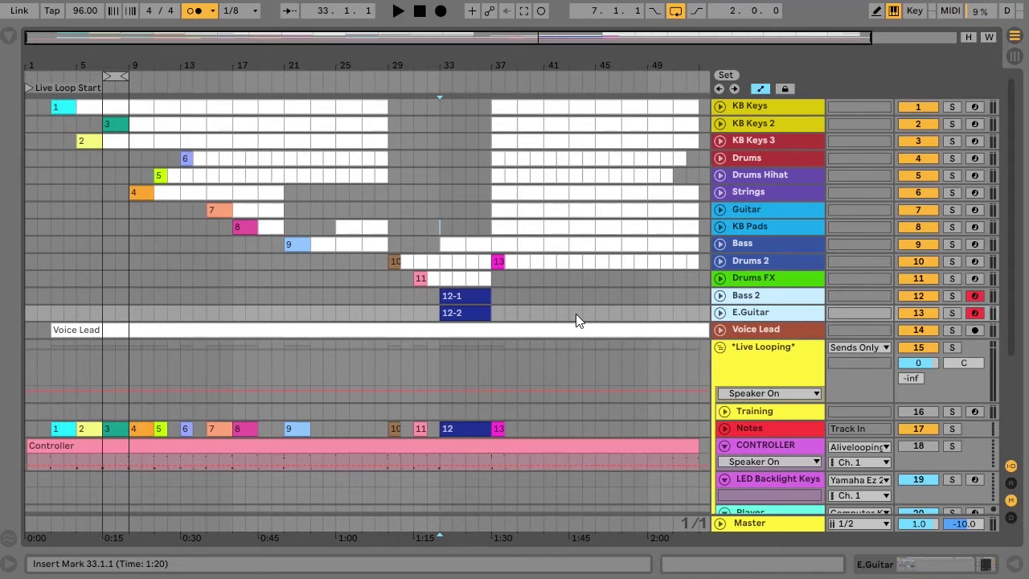
Step: Select loop clip 9 on the Bass track
click(305, 246)
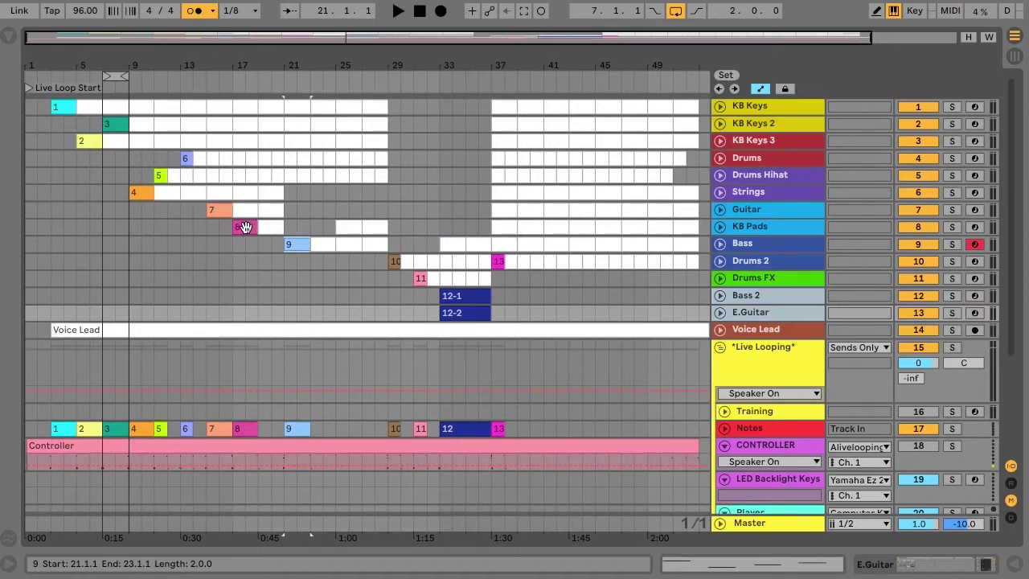
Step: Select loop clip 8 on KB Pads, loop clip 6 on Drums and clip 13 on the Notes track in turn
click(245, 228)
click(184, 160)
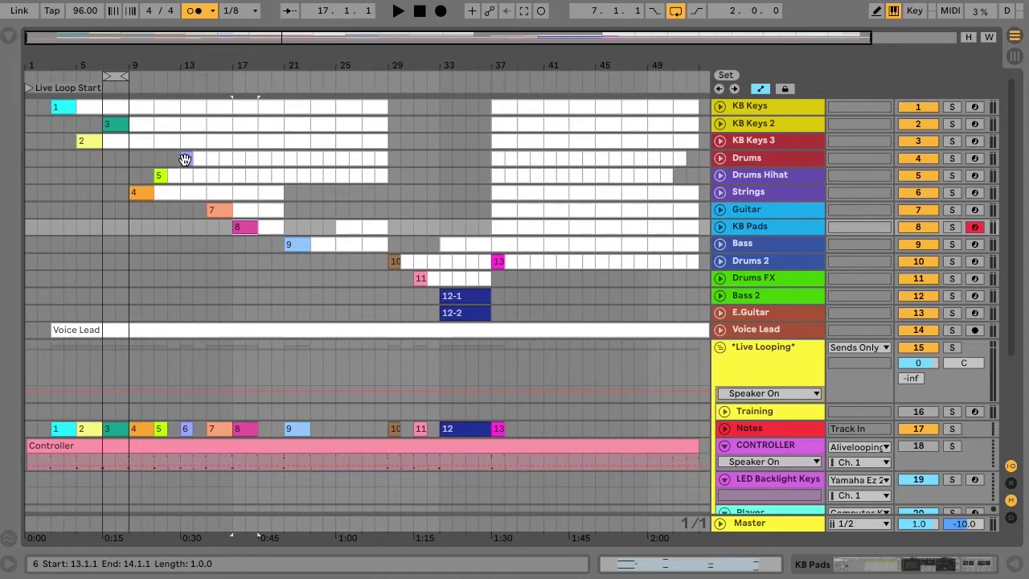
click(185, 159)
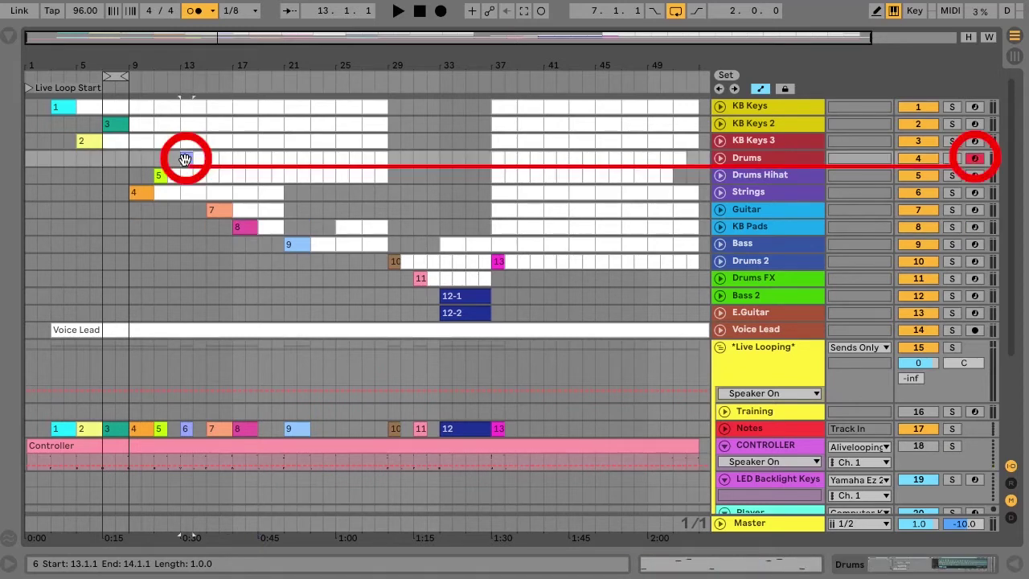
click(500, 429)
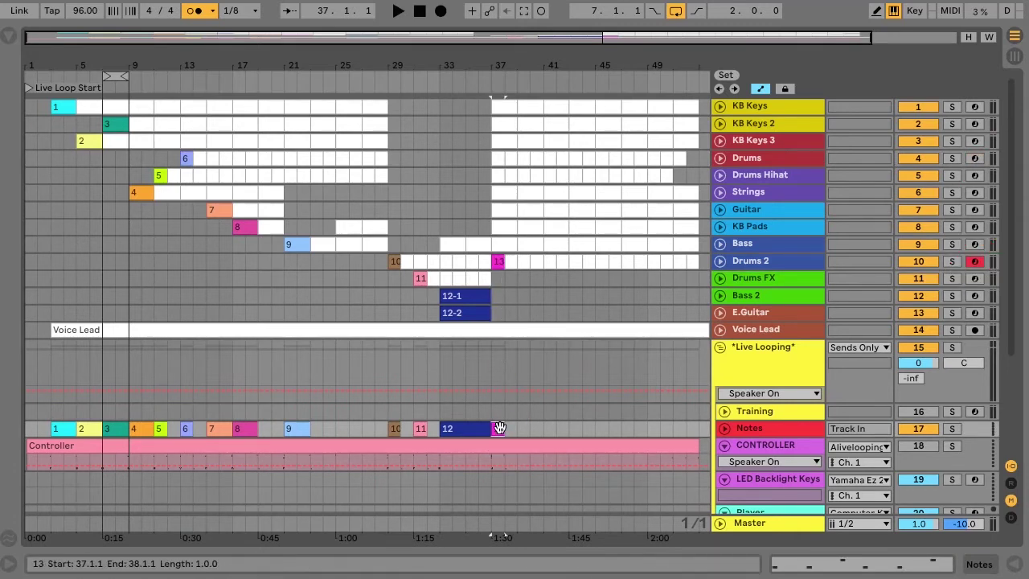
mouse_move(497, 97)
mouse_down()
mouse_move(509, 98)
mouse_move(498, 97)
mouse_up()
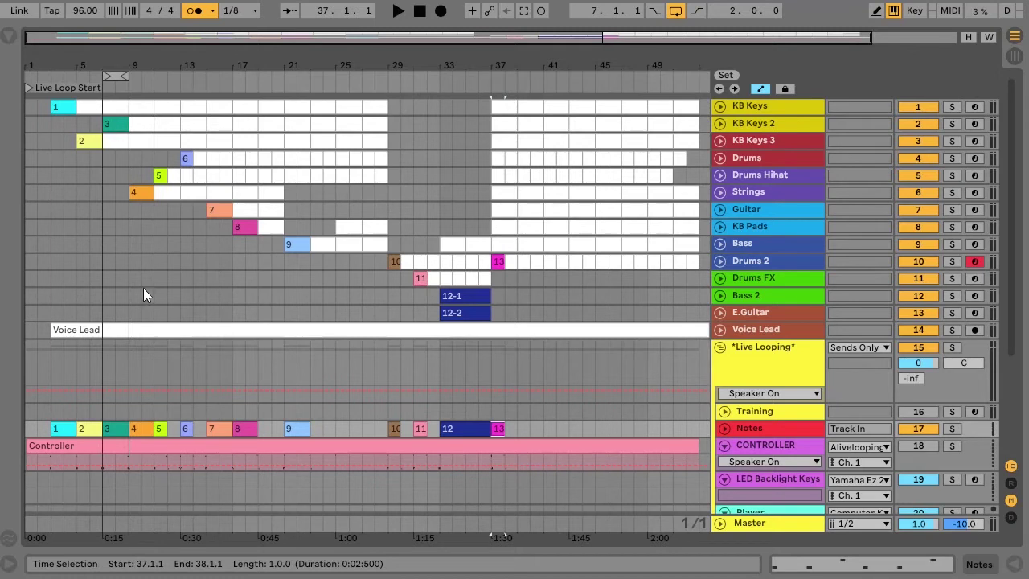
click(28, 303)
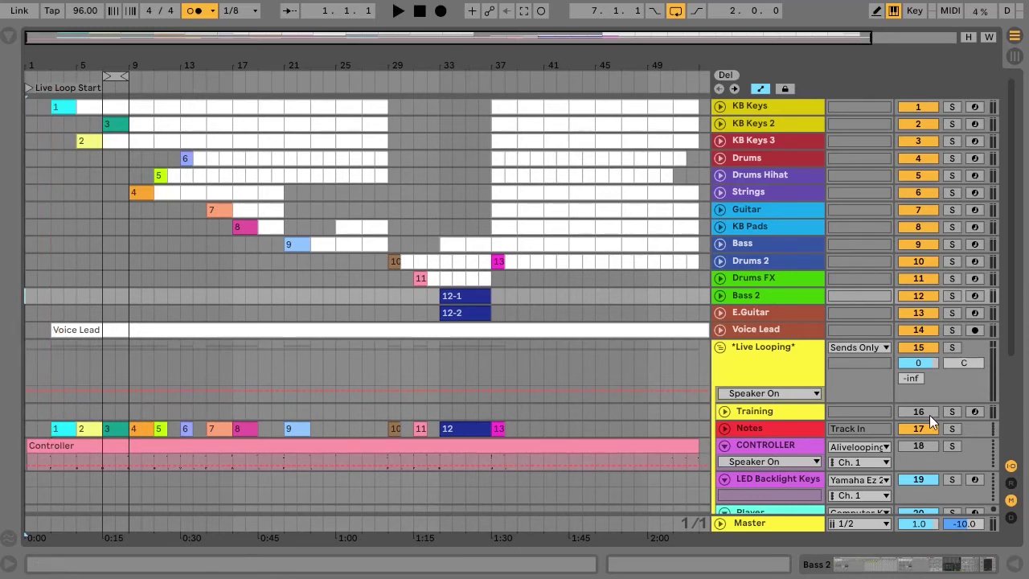
click(440, 226)
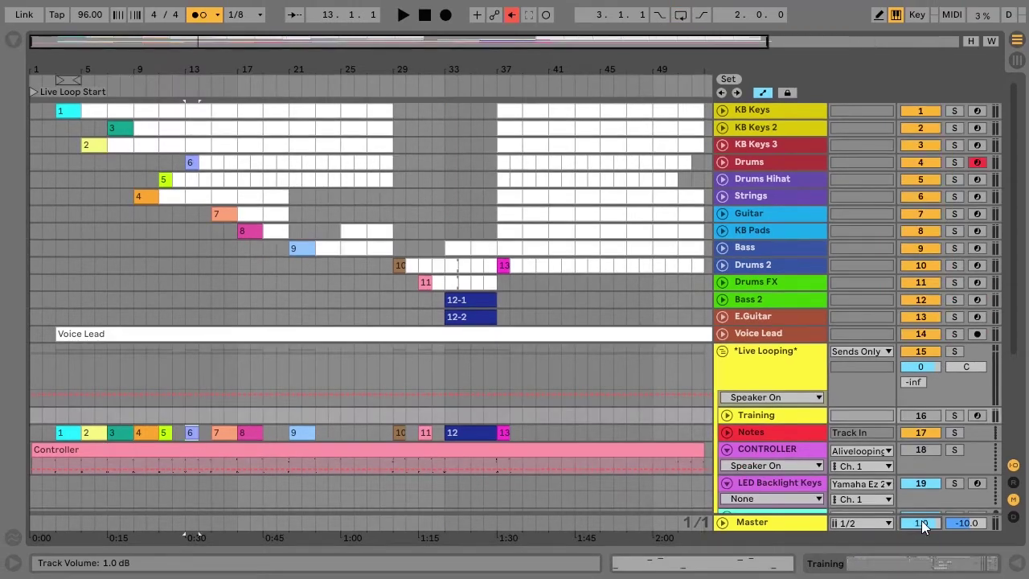
Step: Select clip 3 on the Notes track and loop its selection from bar 7 to bar 9
key(ctrl+l)
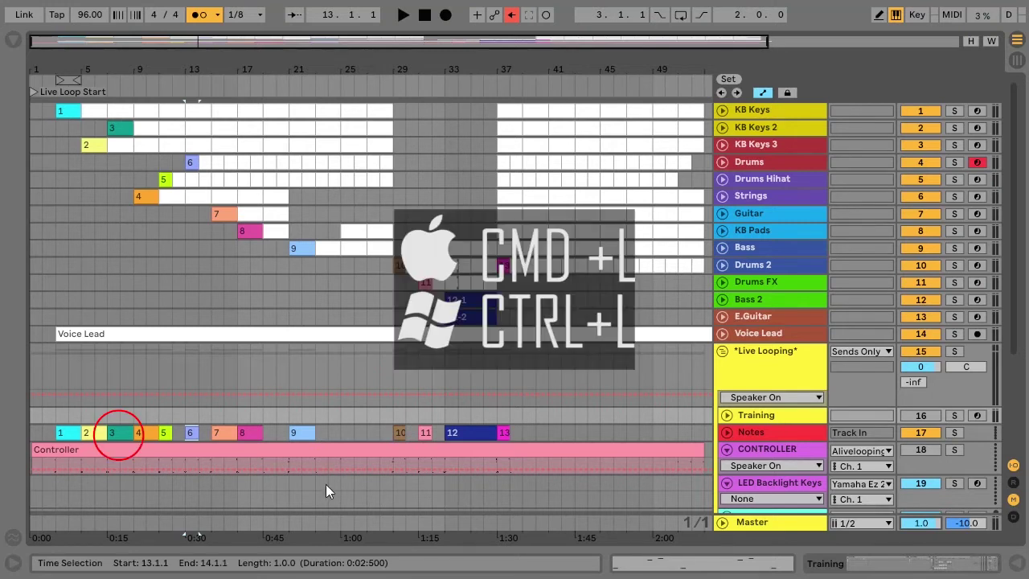
click(122, 434)
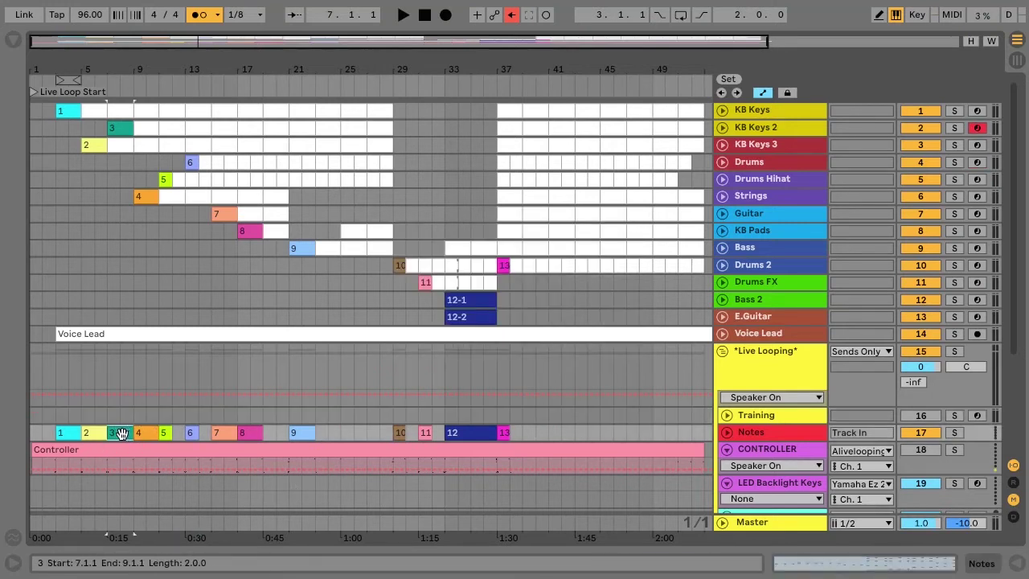
key(ctrl+l)
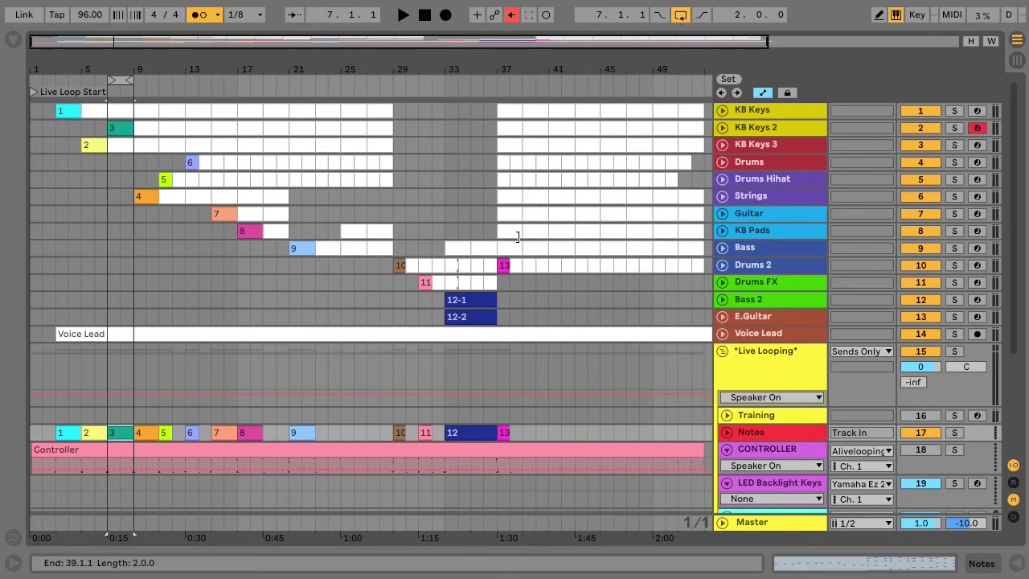
Step: Select the Training track and toggle it on and off, leaving it deactivated
click(813, 412)
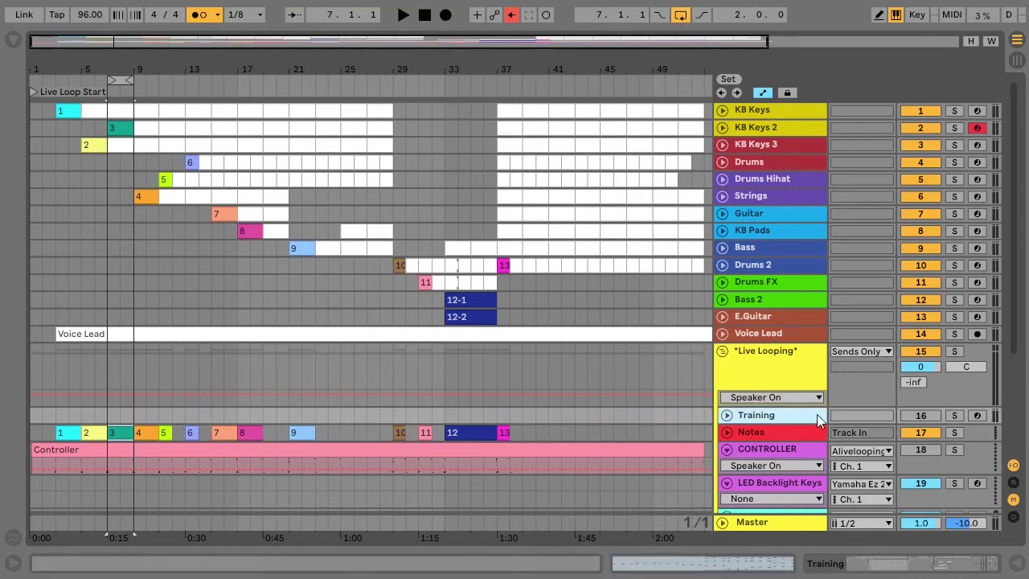
click(930, 417)
click(930, 416)
click(930, 417)
click(930, 416)
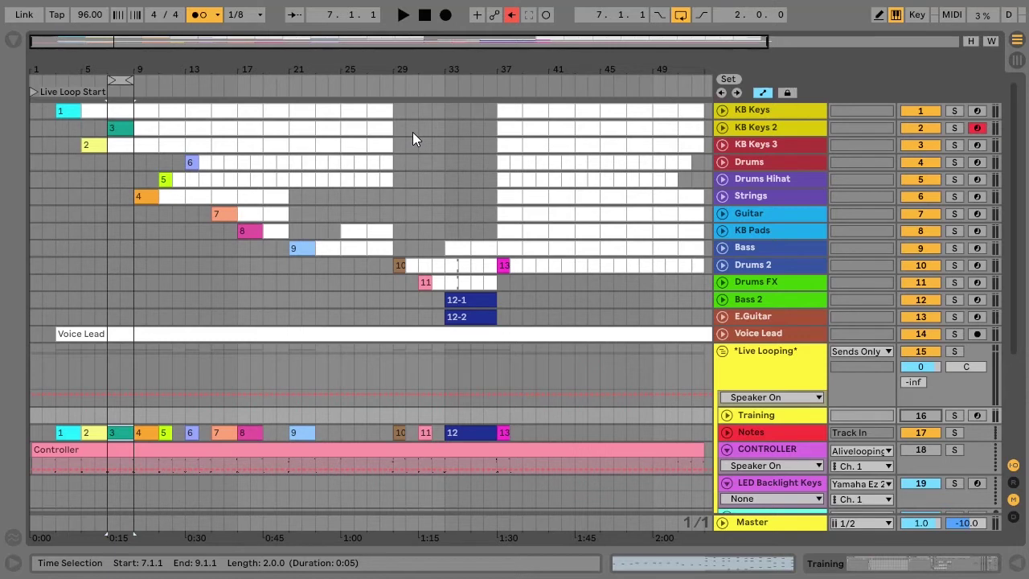
Step: Play and stop the looped clip 3 section, and toggle the Training track's activator
click(403, 15)
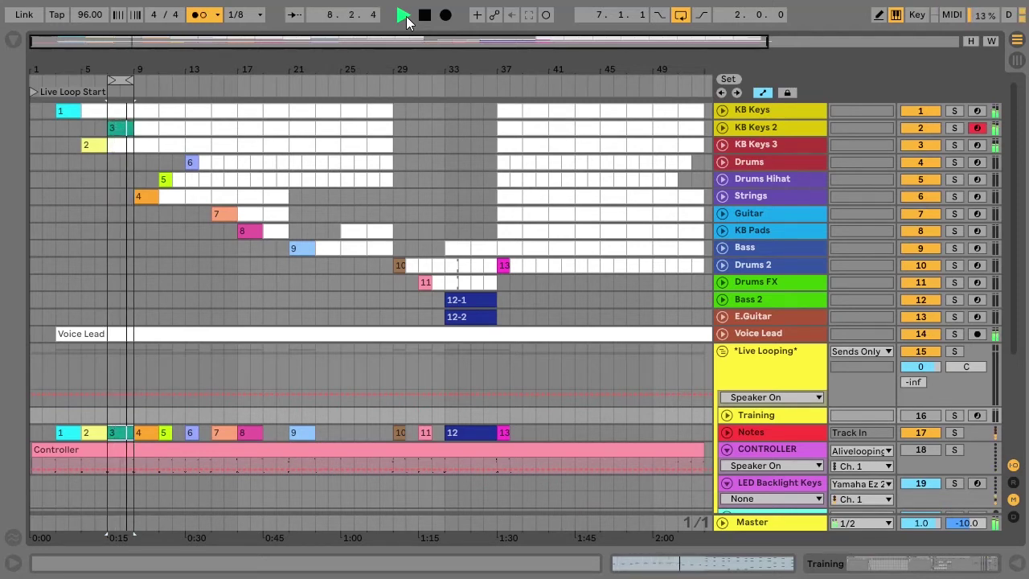
click(424, 19)
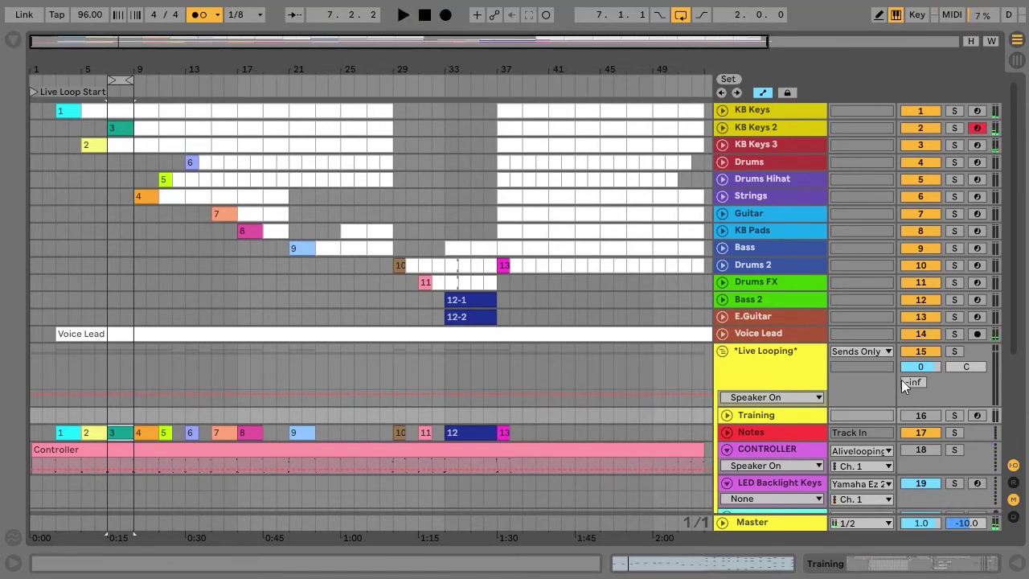
click(929, 416)
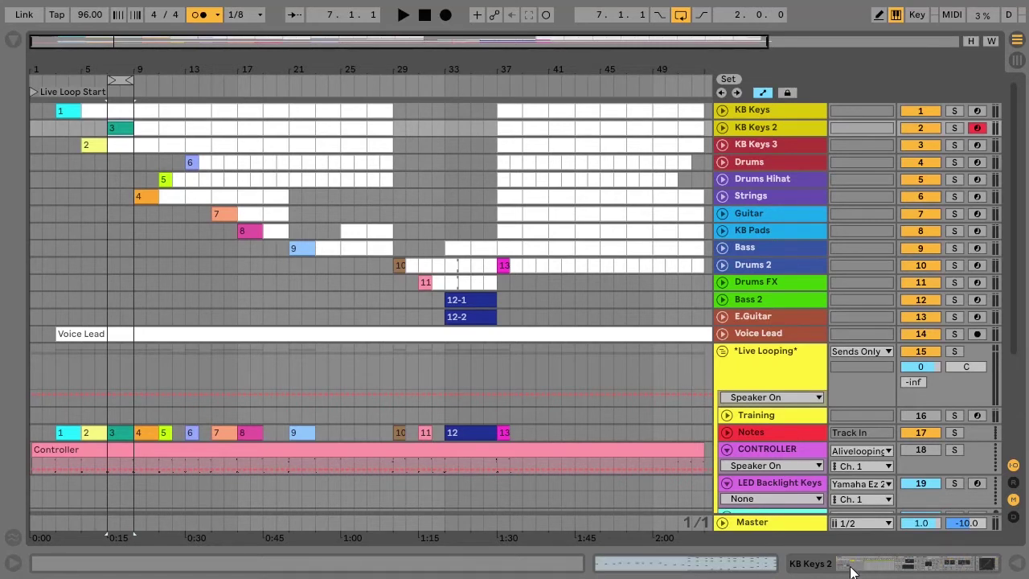
Step: Select clip 1 on the Notes track, check it against the Shape of You sheet music, and place the insert marker at bar 12 on Drums 2
click(754, 432)
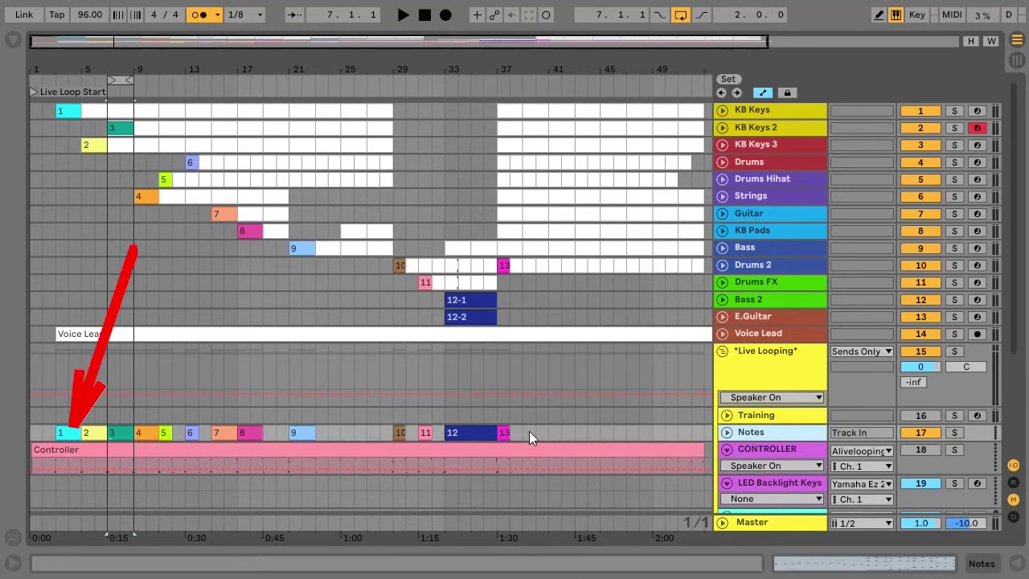
click(63, 432)
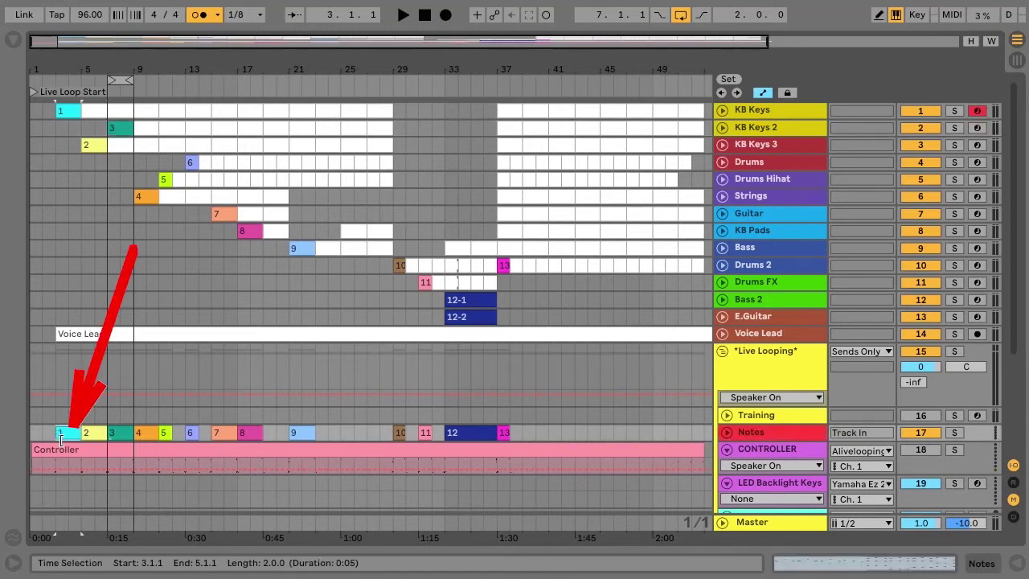
click(69, 107)
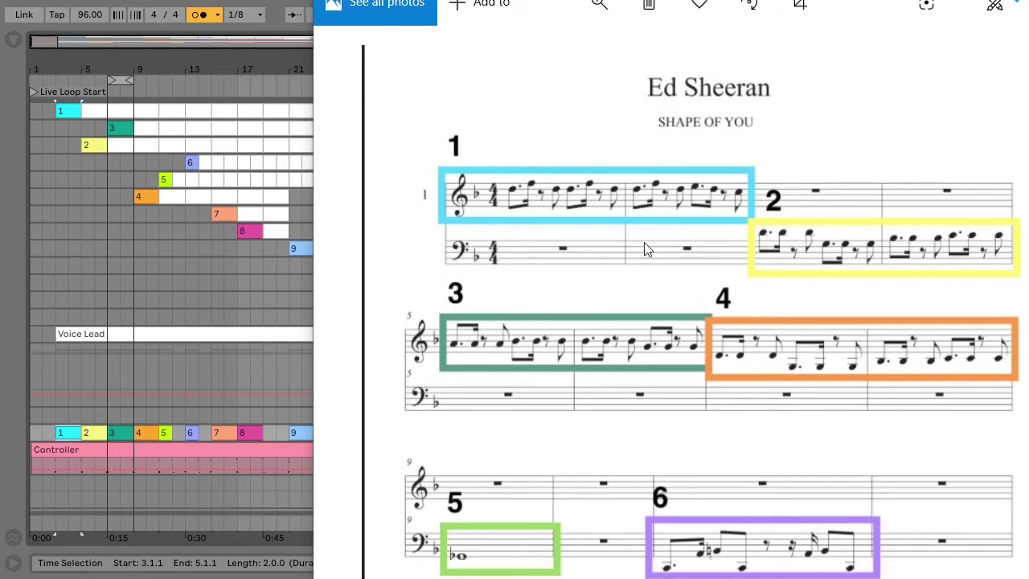
click(171, 269)
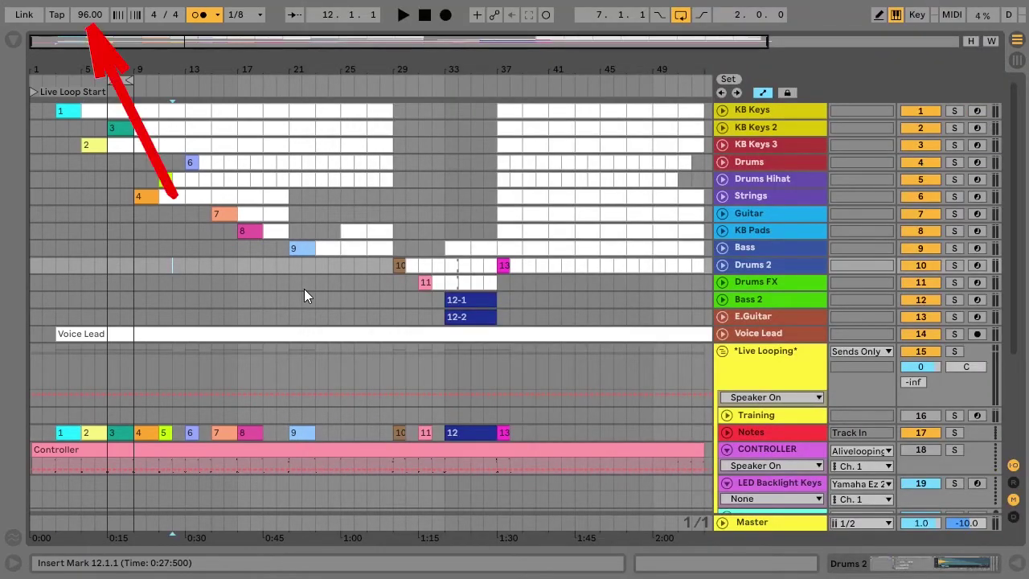
Step: Try a tempo of 84 BPM and return the song tempo to 96 BPM
click(89, 15)
text(84)
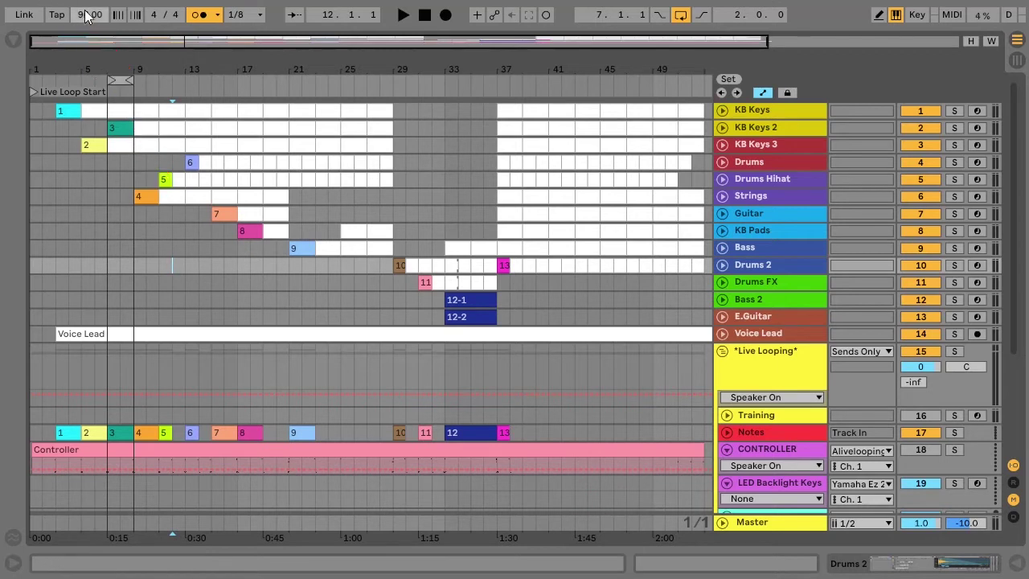
key(Return)
drag(89, 15, 90, 5)
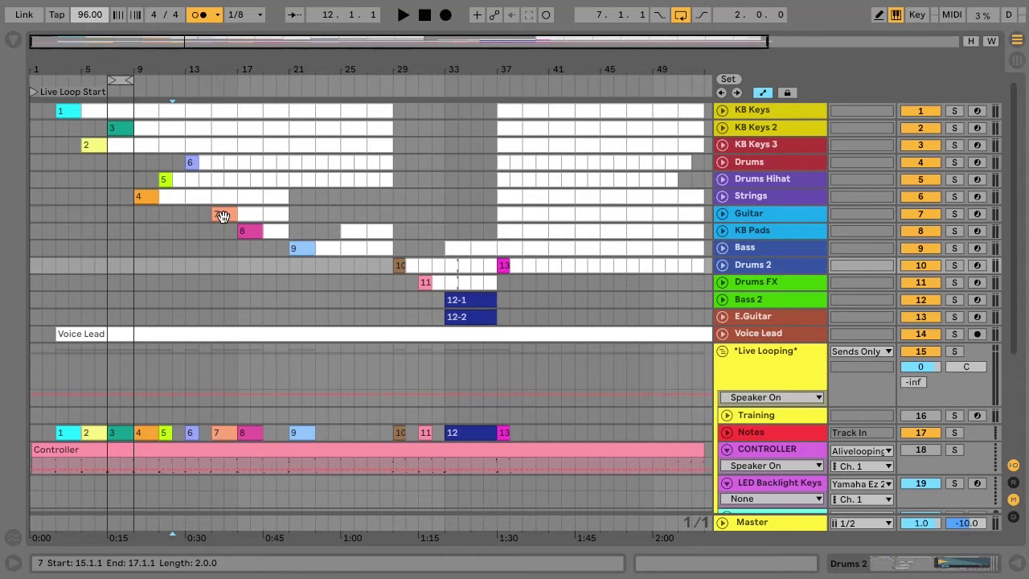
Step: Move the loop brace over clip 1, from bar 3 to bar 5, and play and stop it for practice with the Training track off
drag(120, 80, 80, 81)
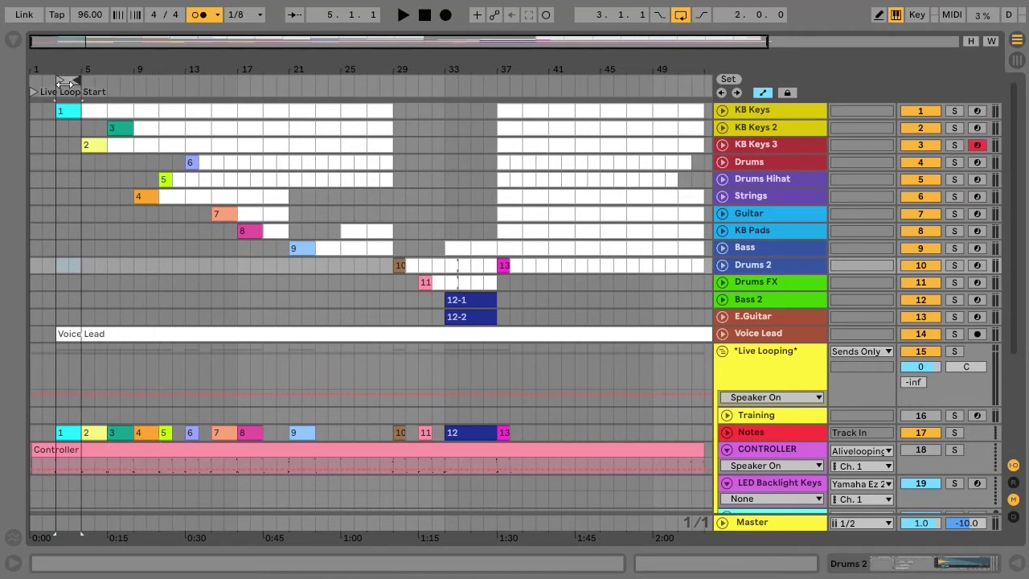
click(63, 81)
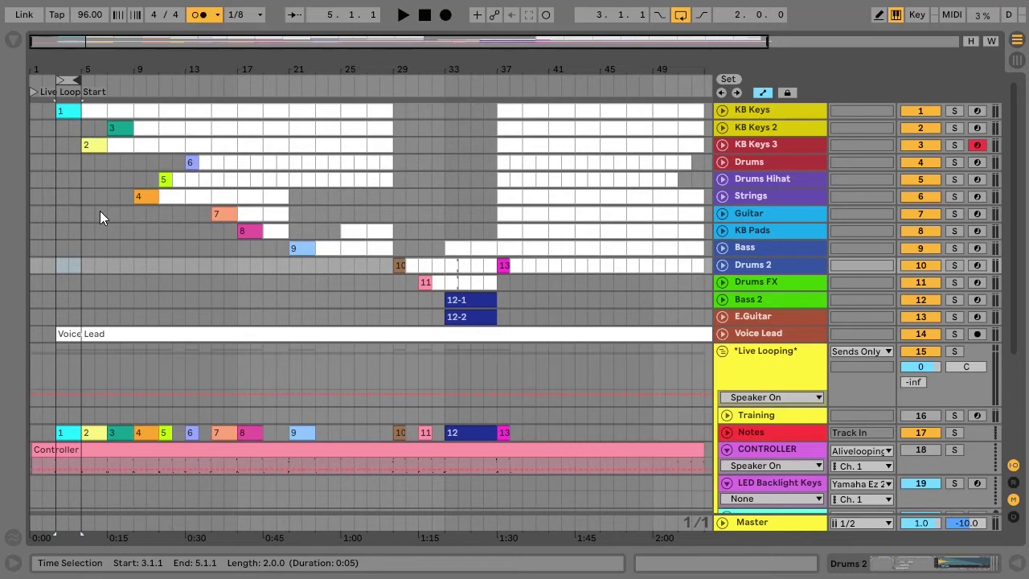
click(919, 416)
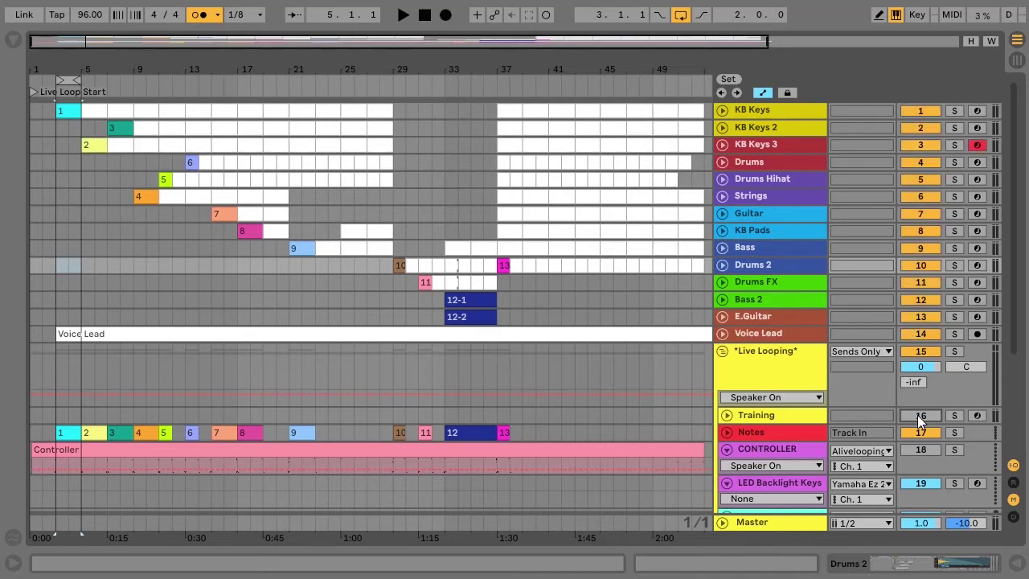
key(space)
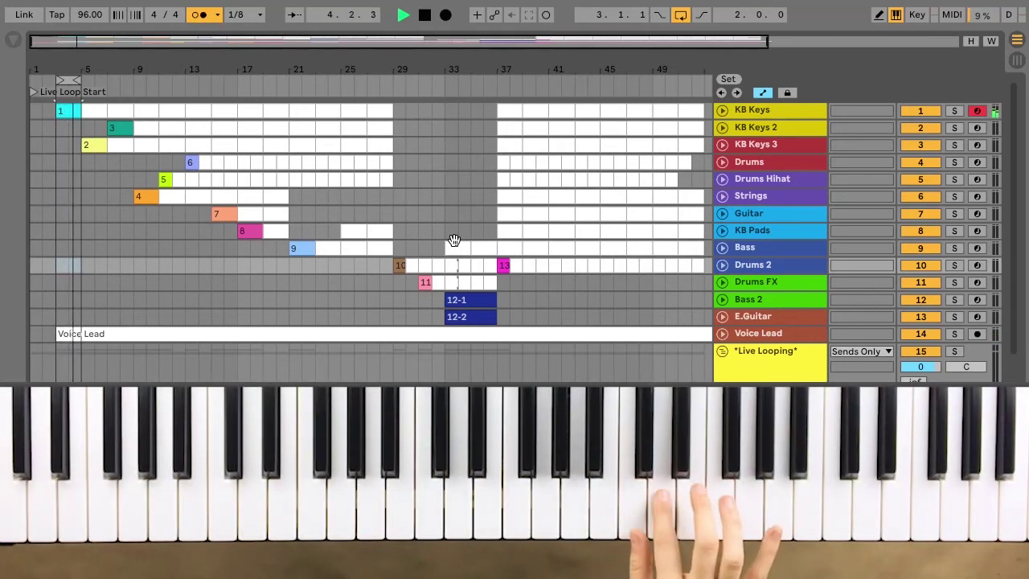
key(space)
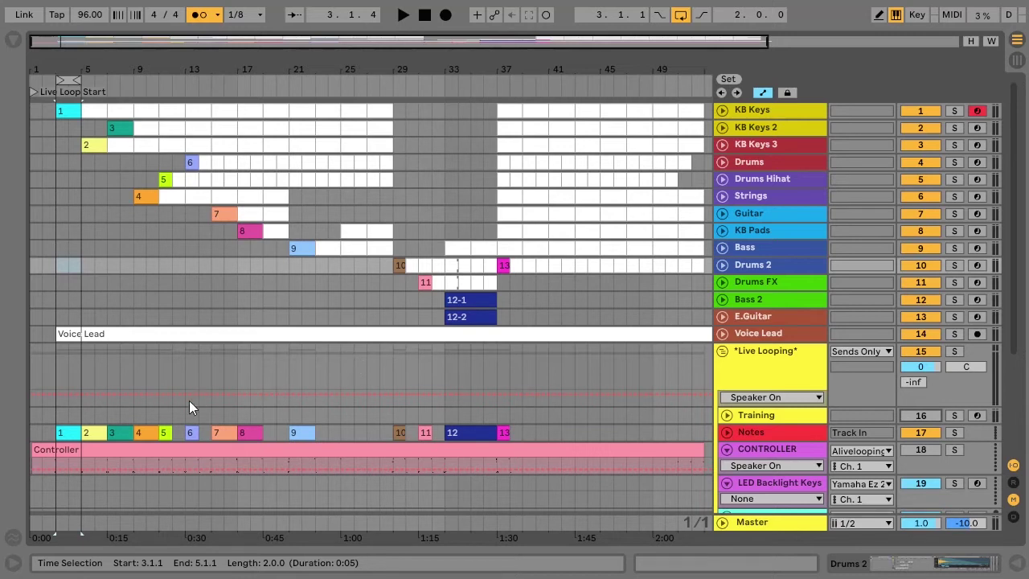
Step: Select clip 2 on the Notes track, loop it from bar 5 to bar 7, and practise it with playback
click(96, 434)
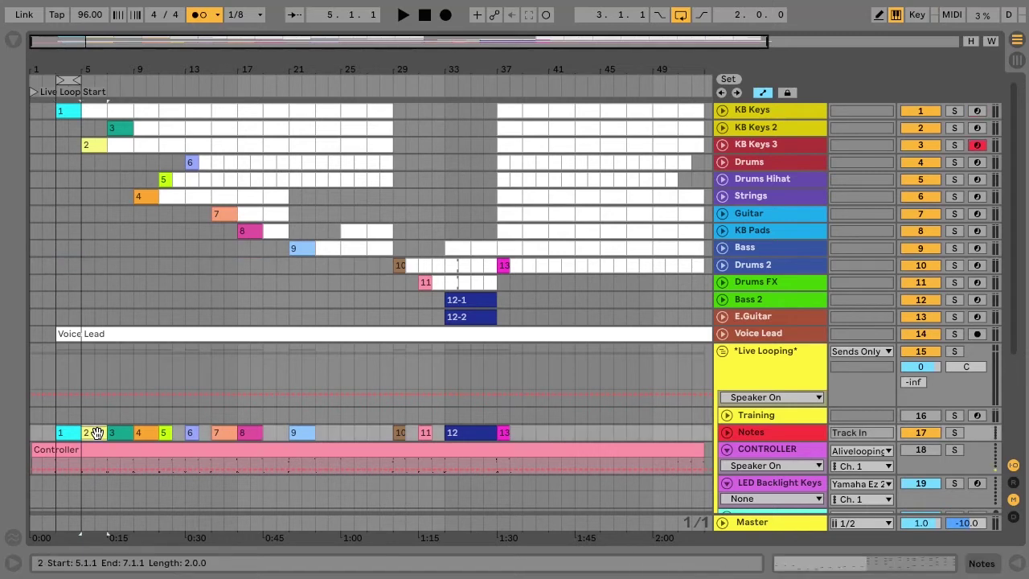
key(ctrl+l)
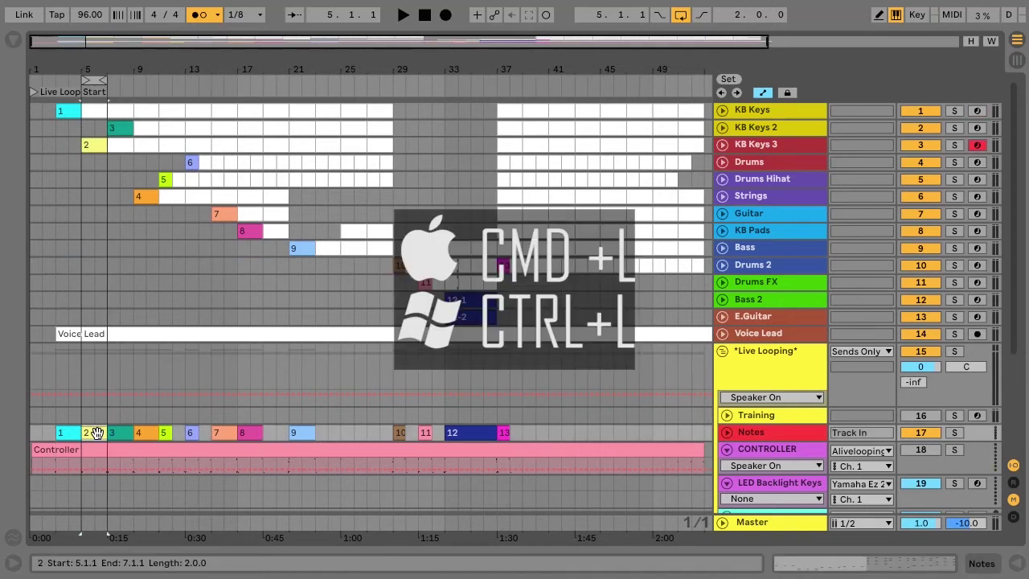
key(space)
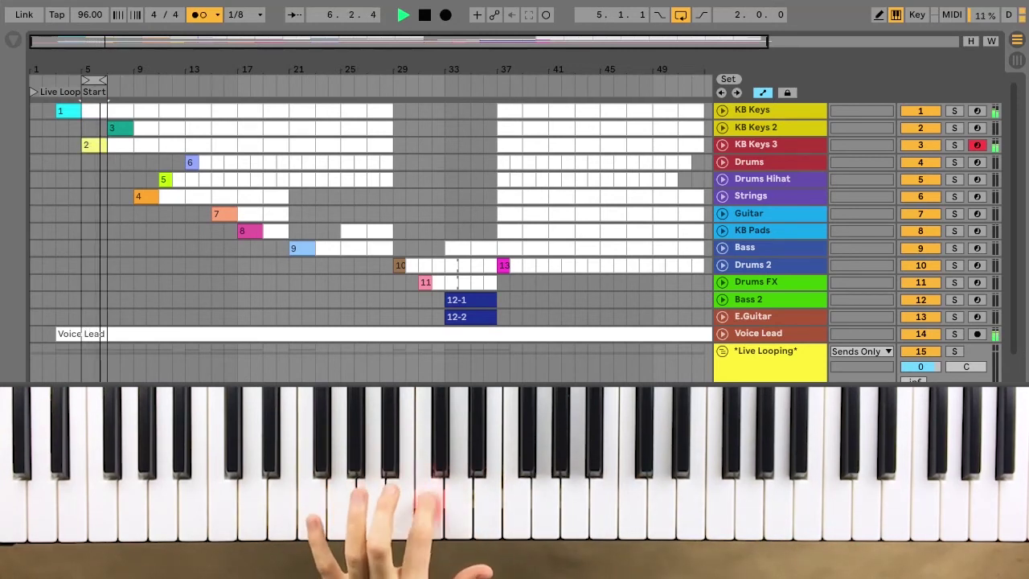
key(space)
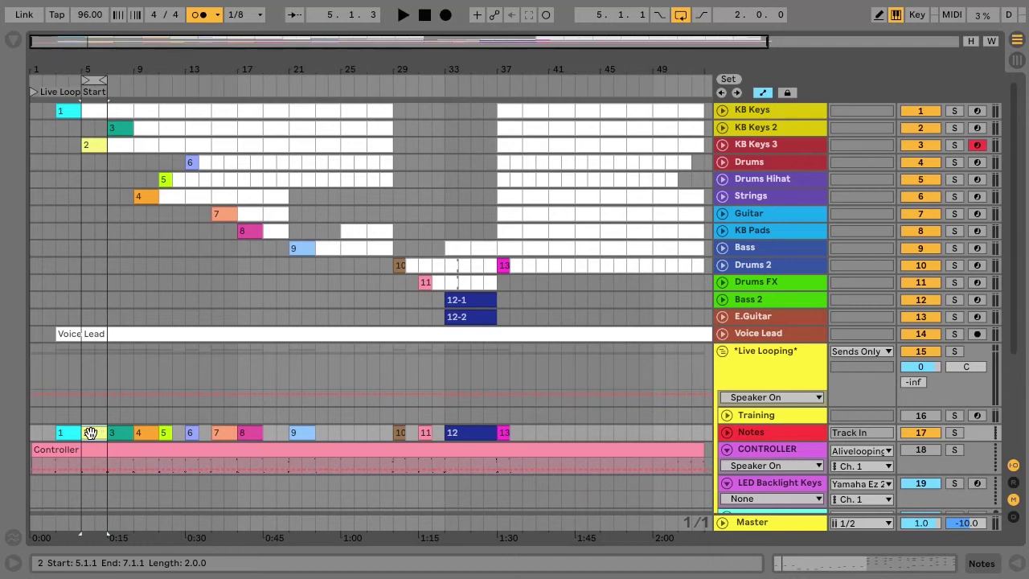
Step: Select clips 1 and 2 together on the Notes track, loop them from bar 3 to bar 7, and practise both with playback
click(70, 432)
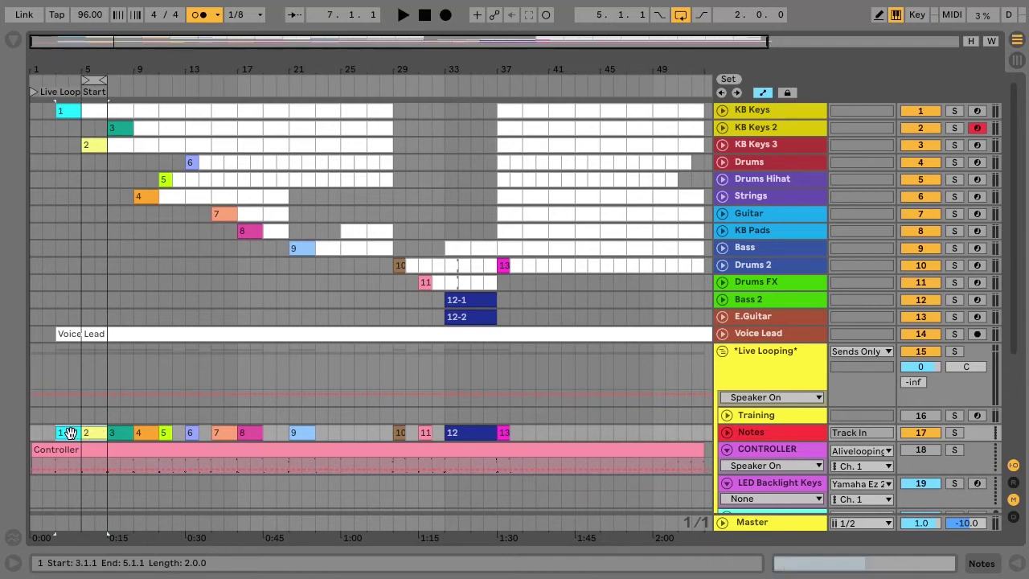
key(ctrl+l)
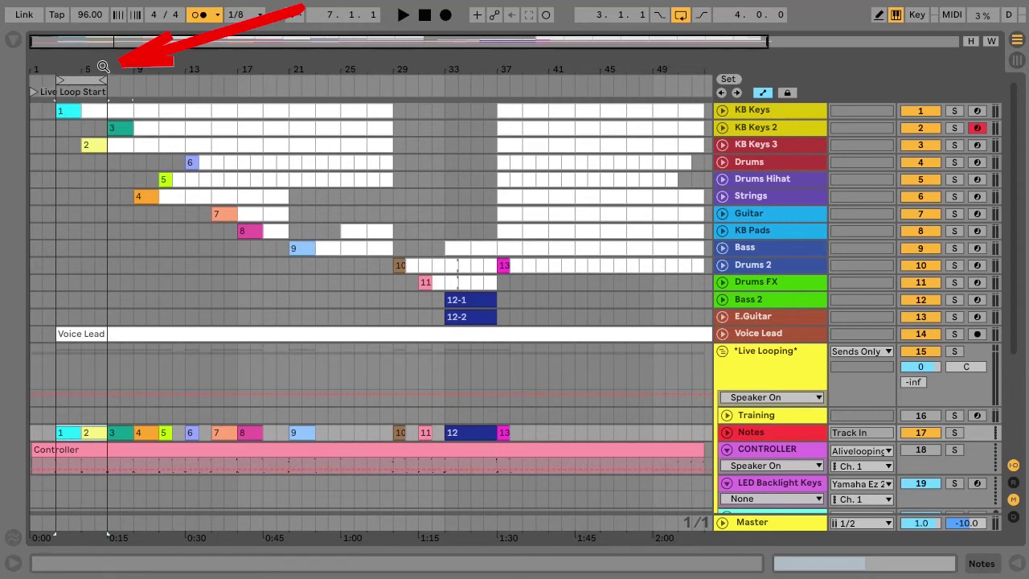
drag(90, 78, 107, 78)
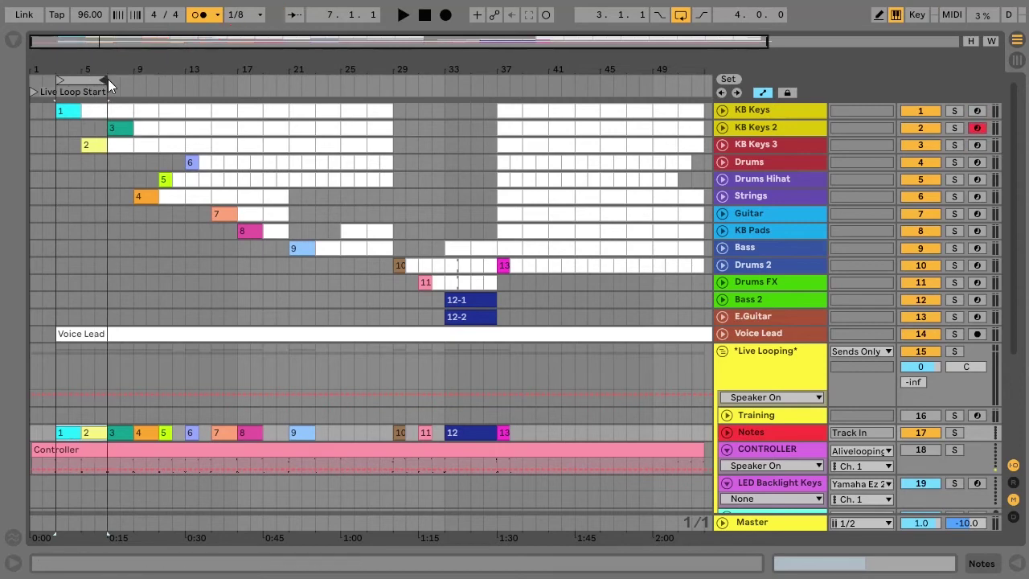
key(space)
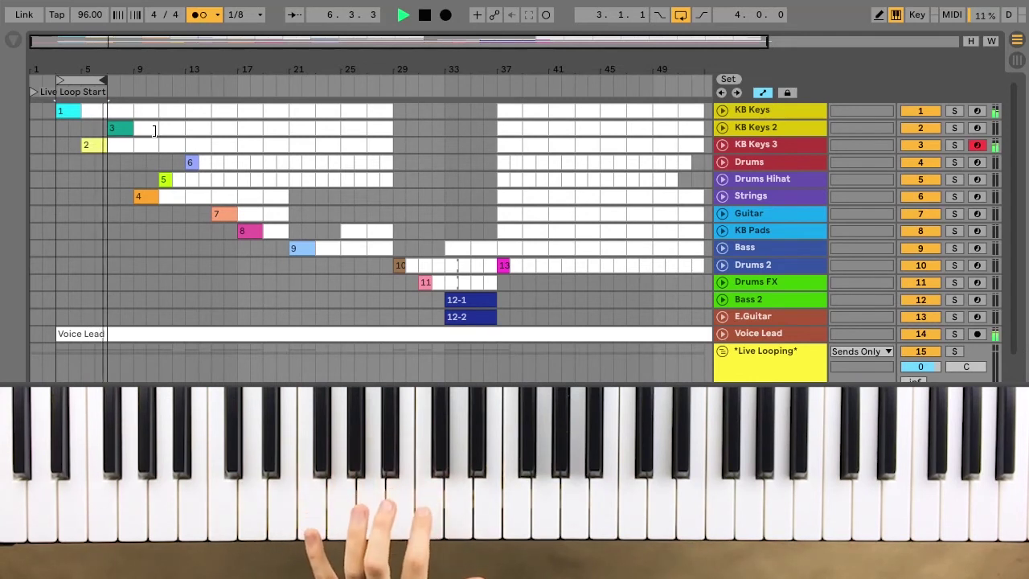
key(space)
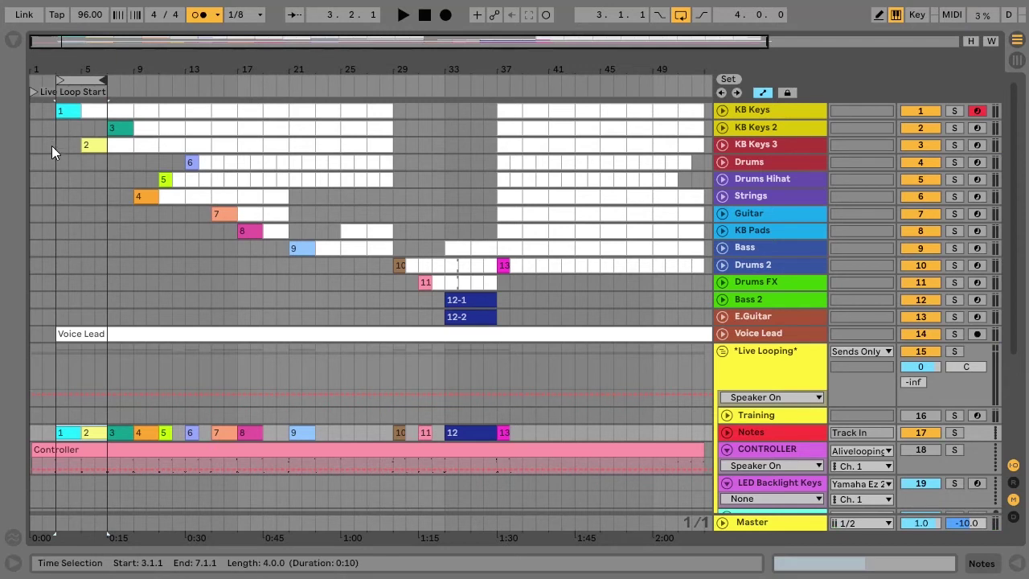
Step: Select the empty time range from bar 1 to bar 3 on the KB Keys 3 track
drag(55, 139, 35, 145)
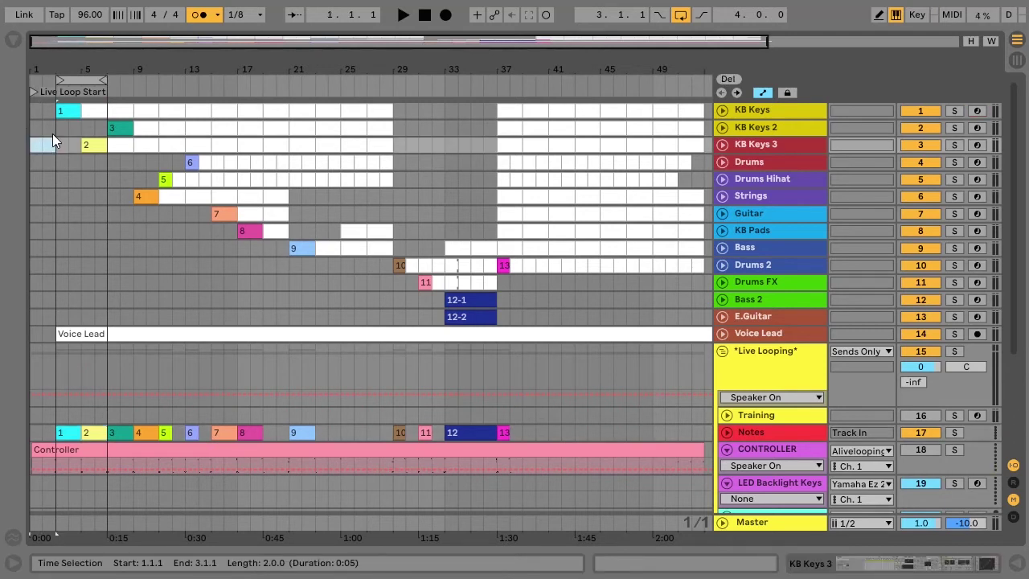
Step: Set the start position at bar 3 on KB Keys 3 and practise recording loops 1 to 3 in Session View with the arrangement loop off
click(57, 146)
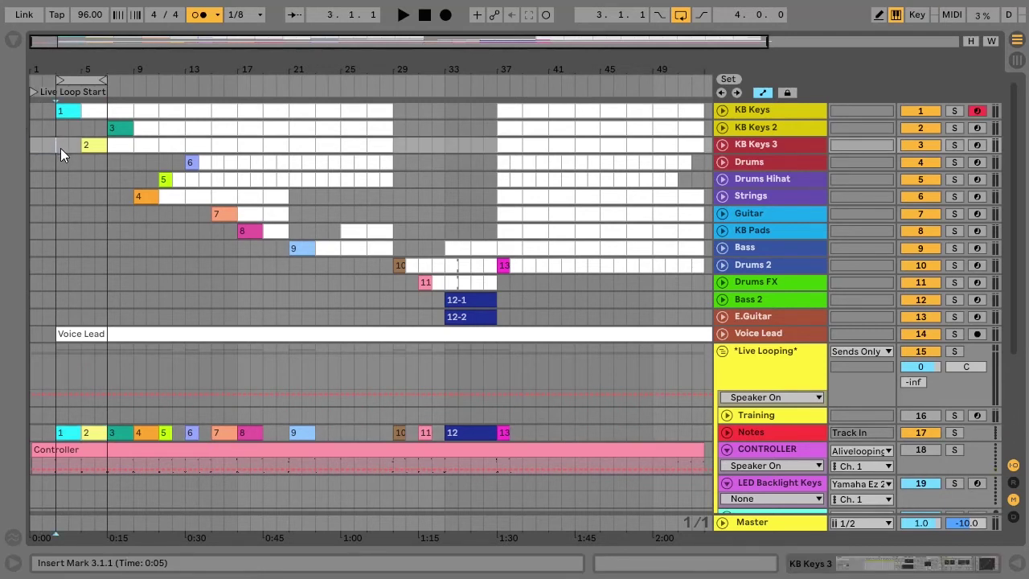
click(1017, 62)
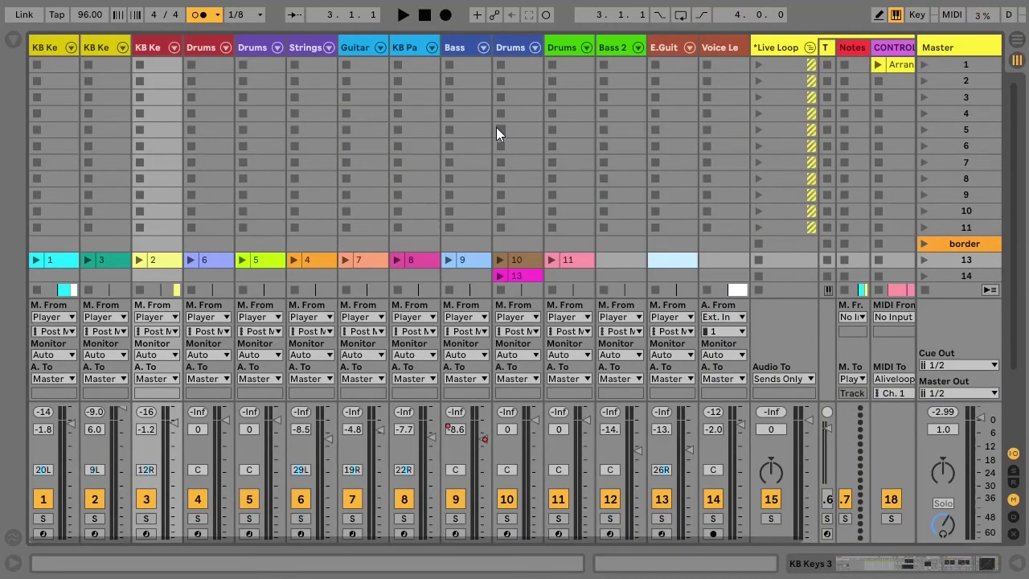
key(space)
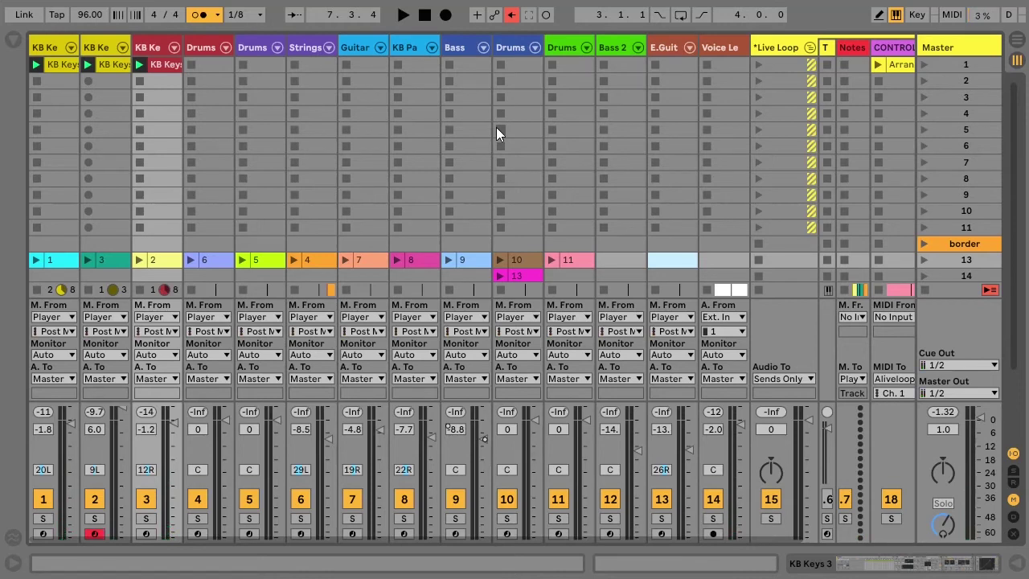
click(1017, 44)
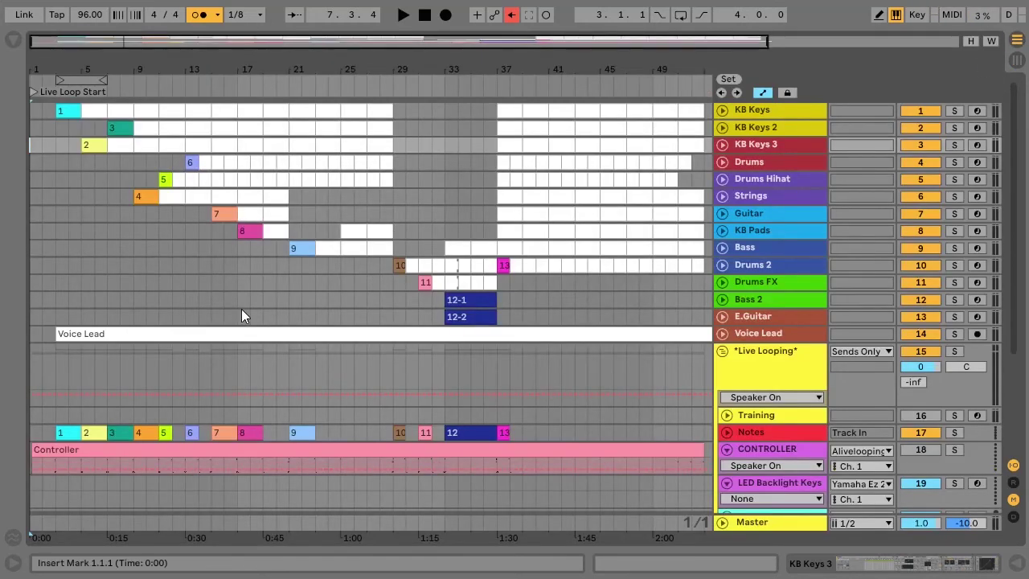
Step: Select clip 3 on the Notes track, loop it from bar 7 to bar 9, and check the clip slots in Session View
click(129, 432)
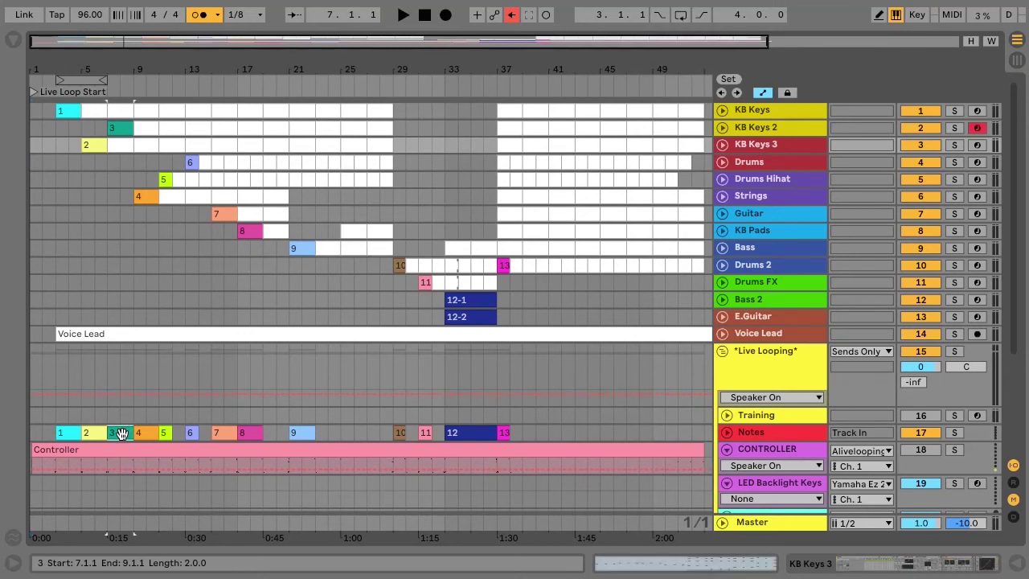
click(142, 432)
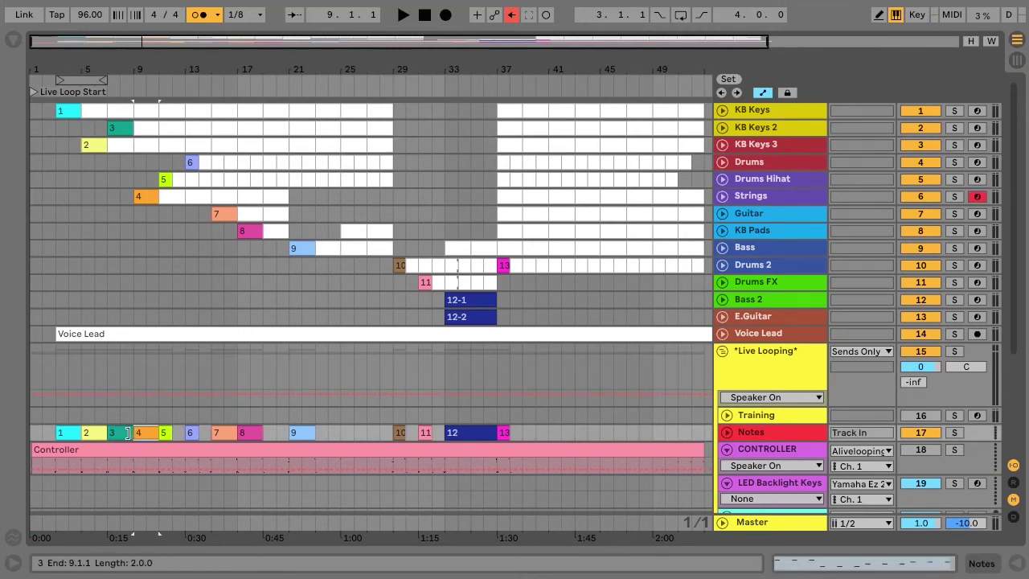
click(122, 431)
key(ctrl+l)
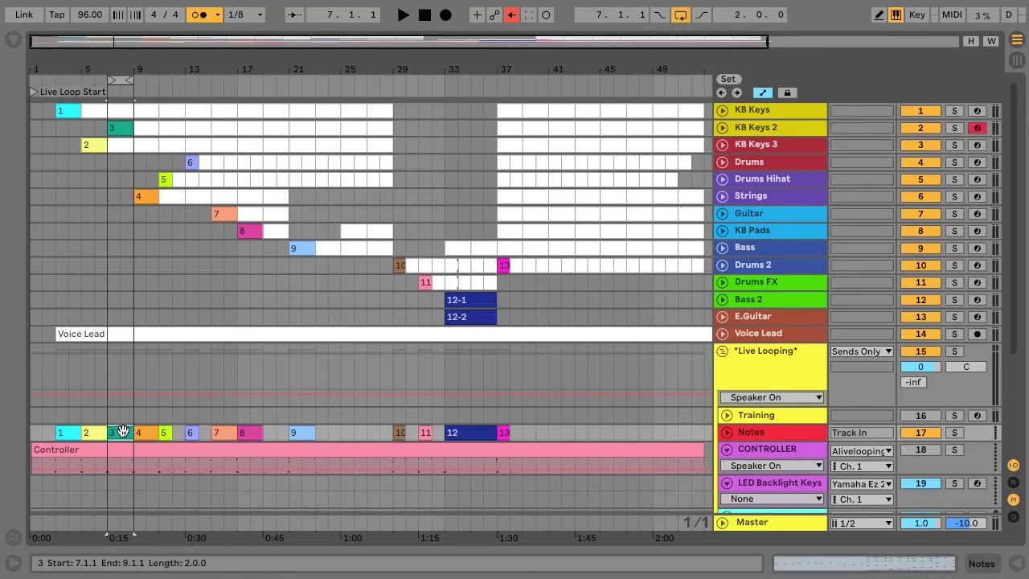
click(140, 432)
key(Tab)
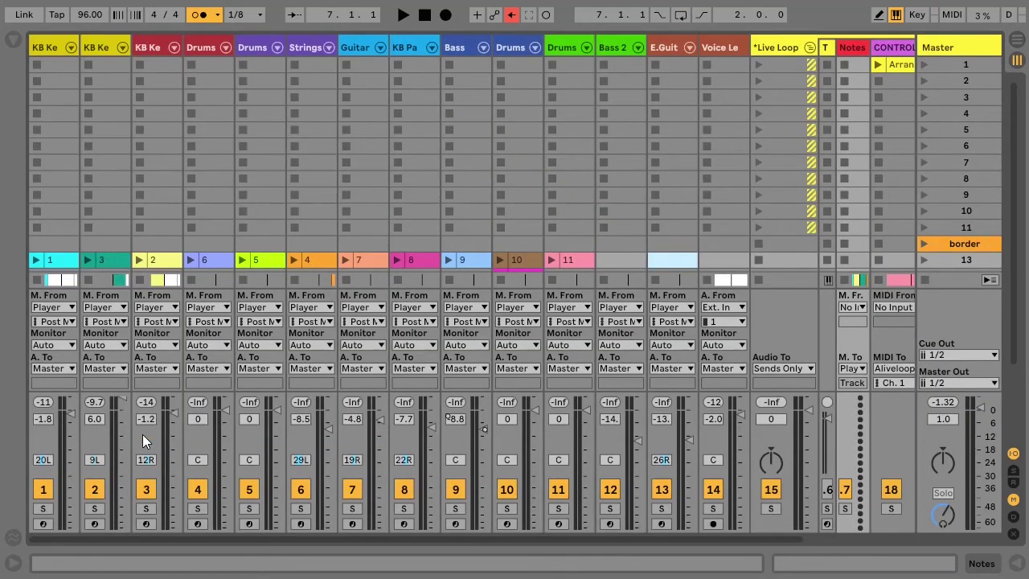
key(Tab)
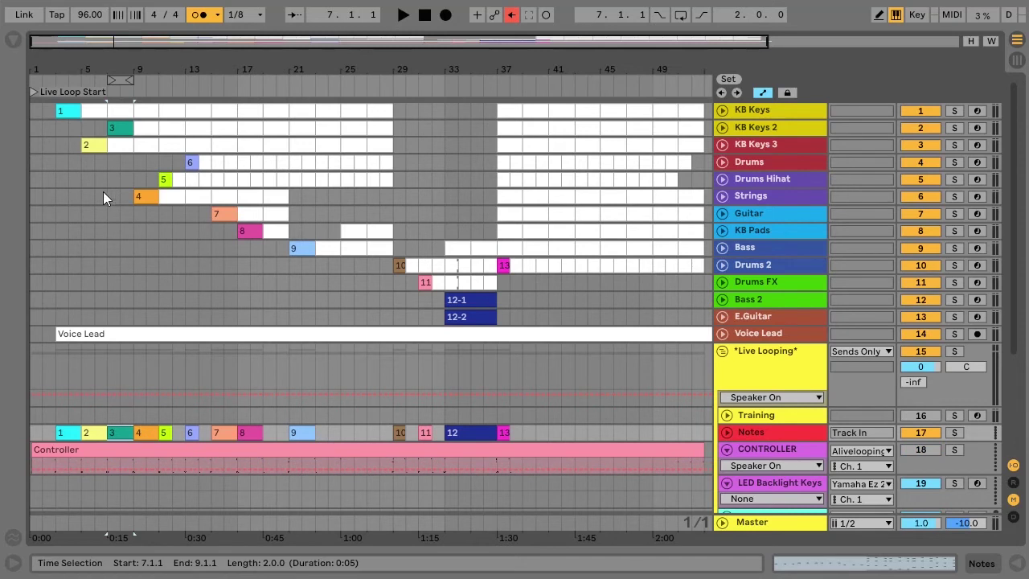
Step: Place the insert marker at bar 15, where clip 7 begins, and select the time range from bar 1 to bar 14 on KB Pads
click(218, 214)
click(208, 232)
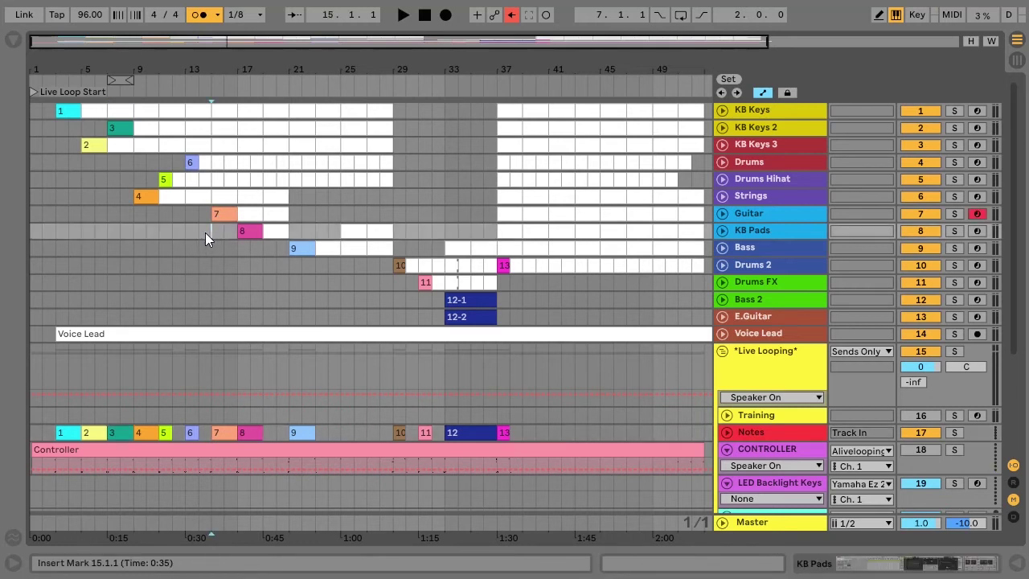
click(203, 233)
drag(203, 233, 20, 221)
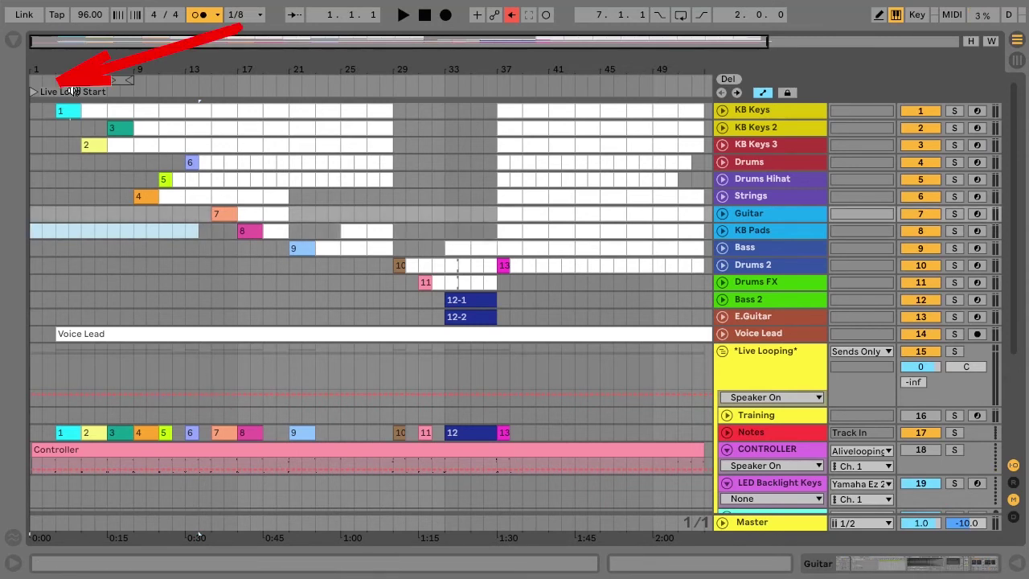
Step: Move the Live Loop Start locator to bar 14, just before clip 7
mouse_move(33, 91)
mouse_down()
mouse_move(43, 93)
mouse_move(31, 93)
mouse_up()
click(57, 161)
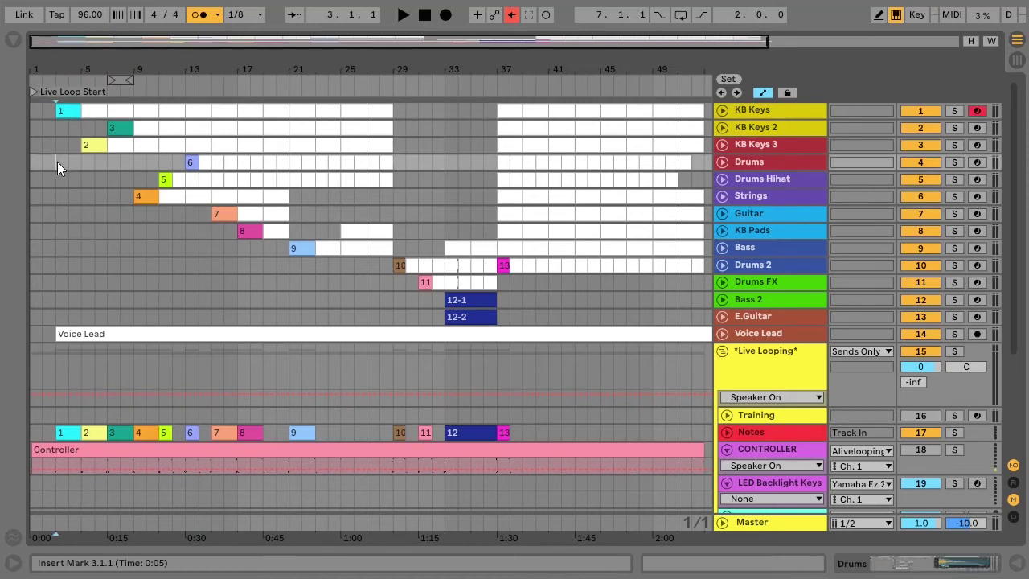
right_click(57, 162)
click(235, 300)
drag(31, 91, 202, 93)
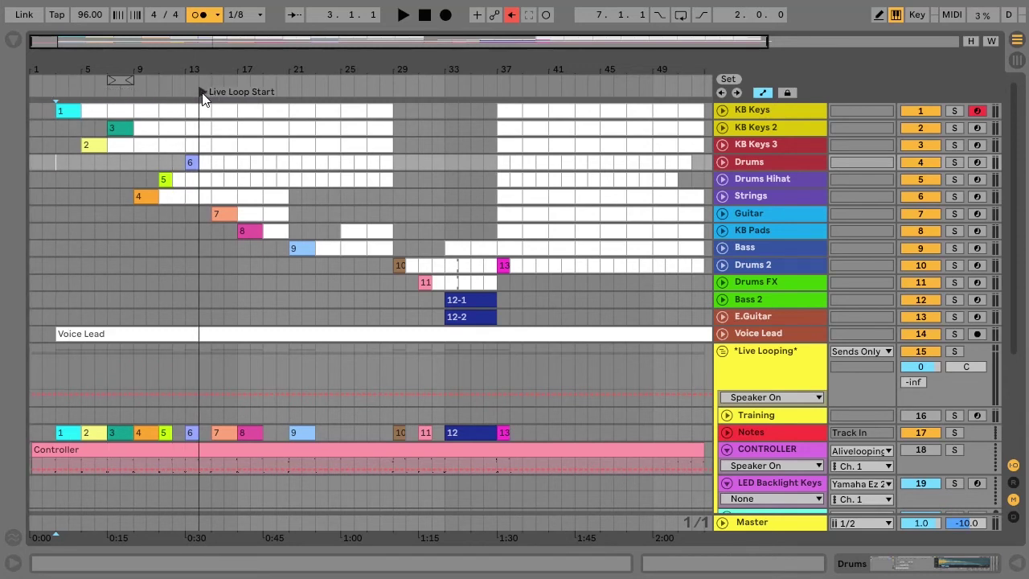
Step: Play the set from the moved Live Loop Start locator and practise recording loop 7 on the Guitar track in Session View
key(Tab)
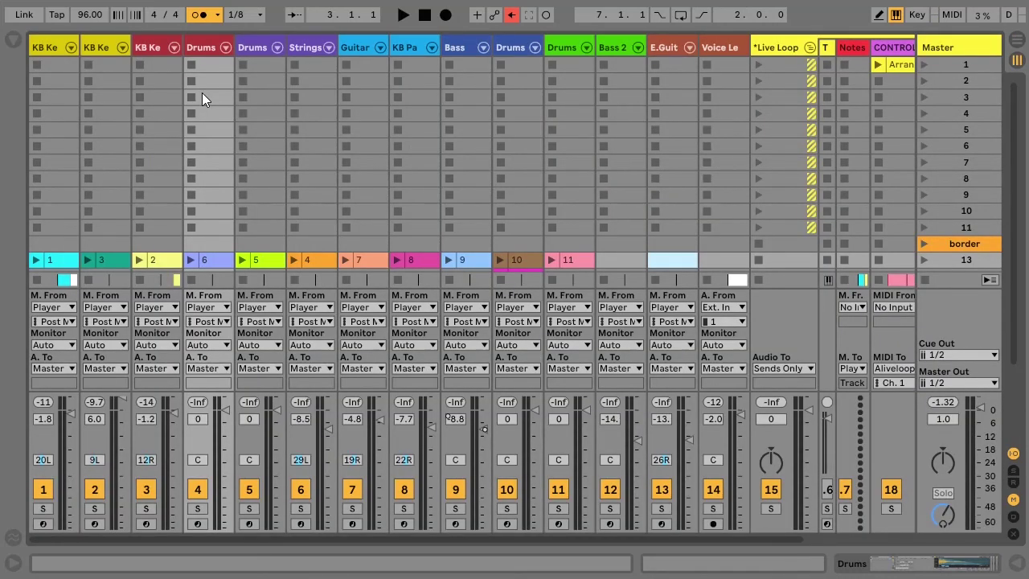
key(Tab)
key(Tab)
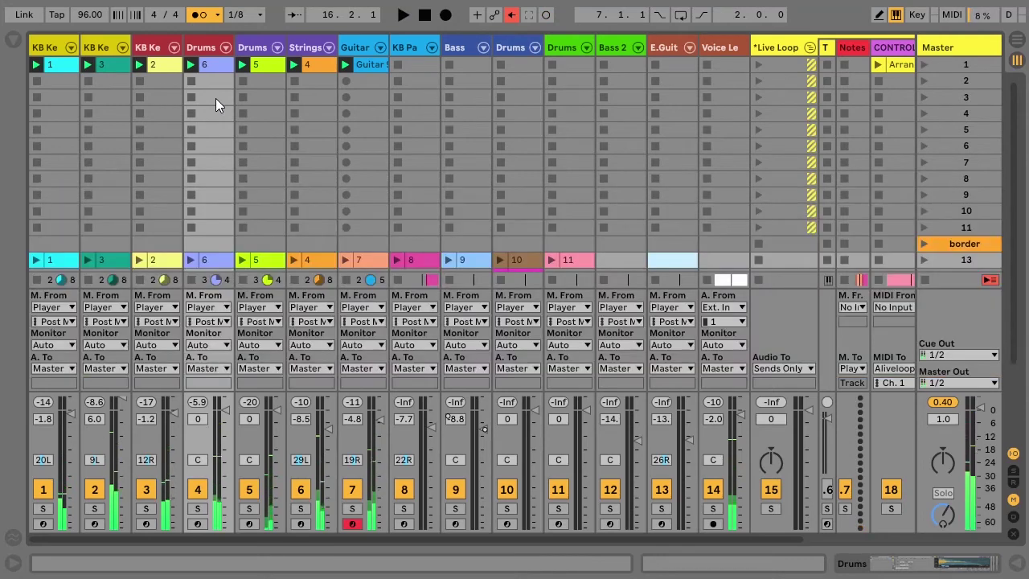
key(Tab)
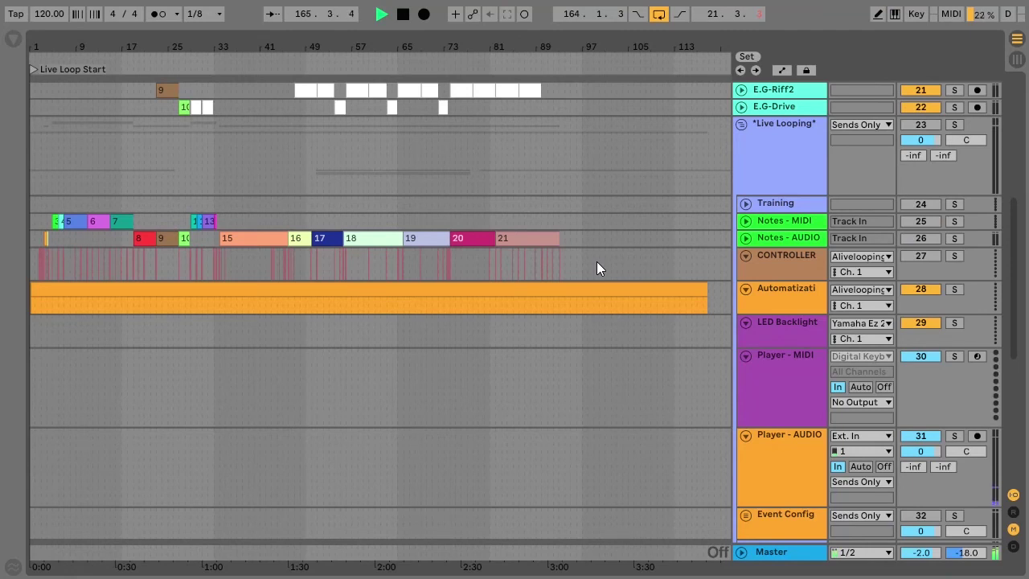
Step: Turn on the Notes - MIDI and Notes - AUDIO tracks during playback, and turn both off again
click(793, 224)
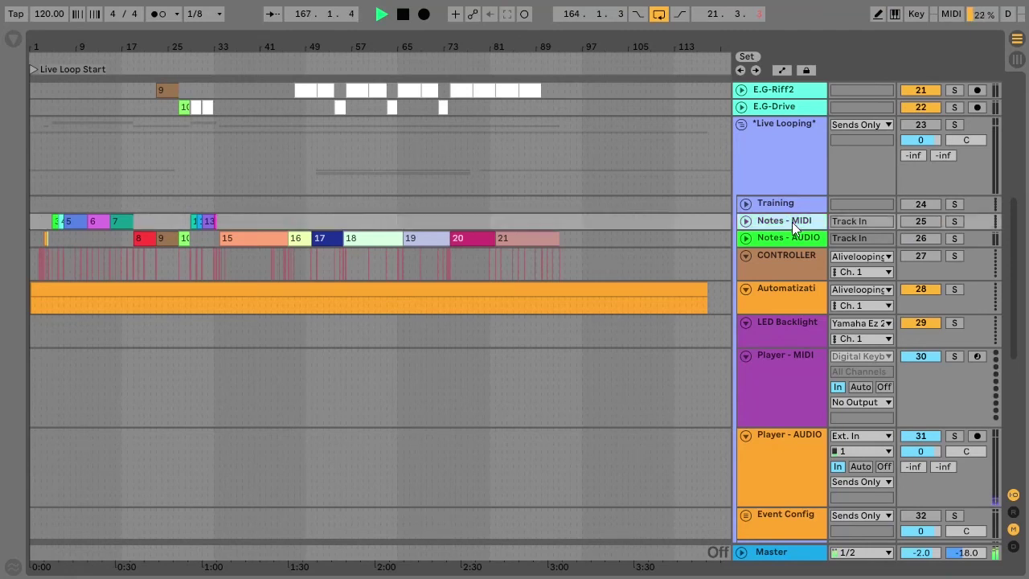
click(923, 221)
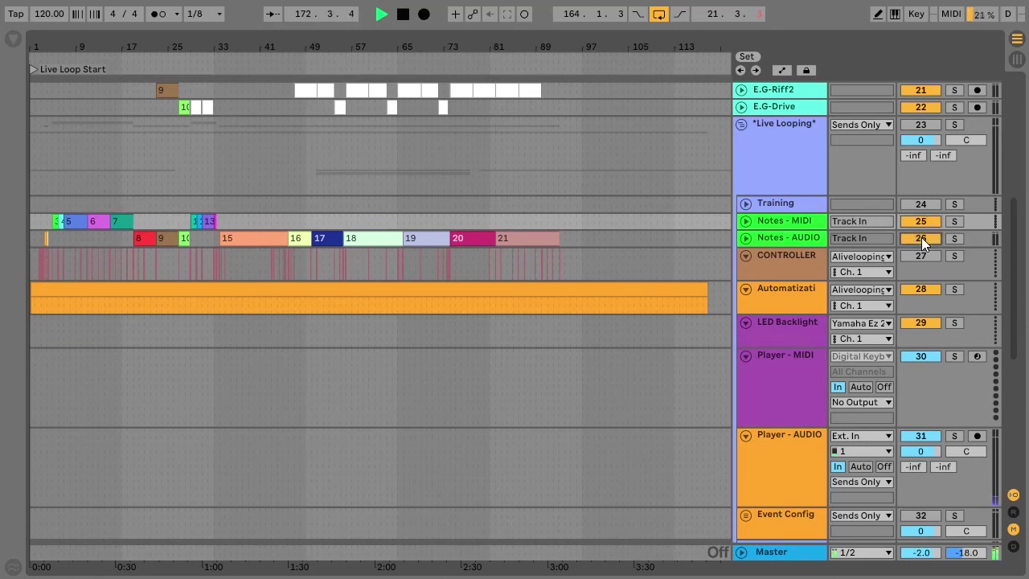
click(788, 236)
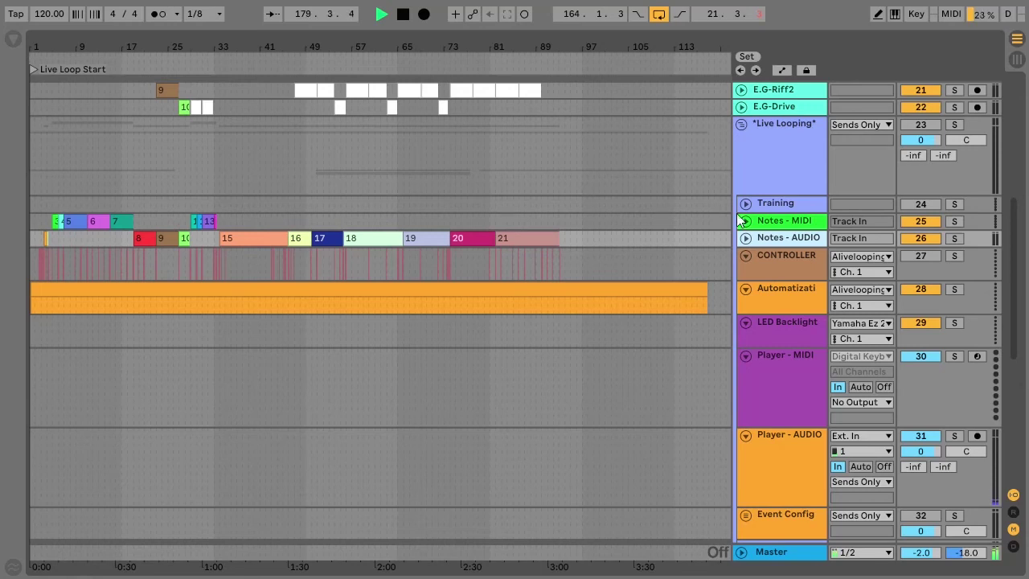
click(920, 221)
click(920, 238)
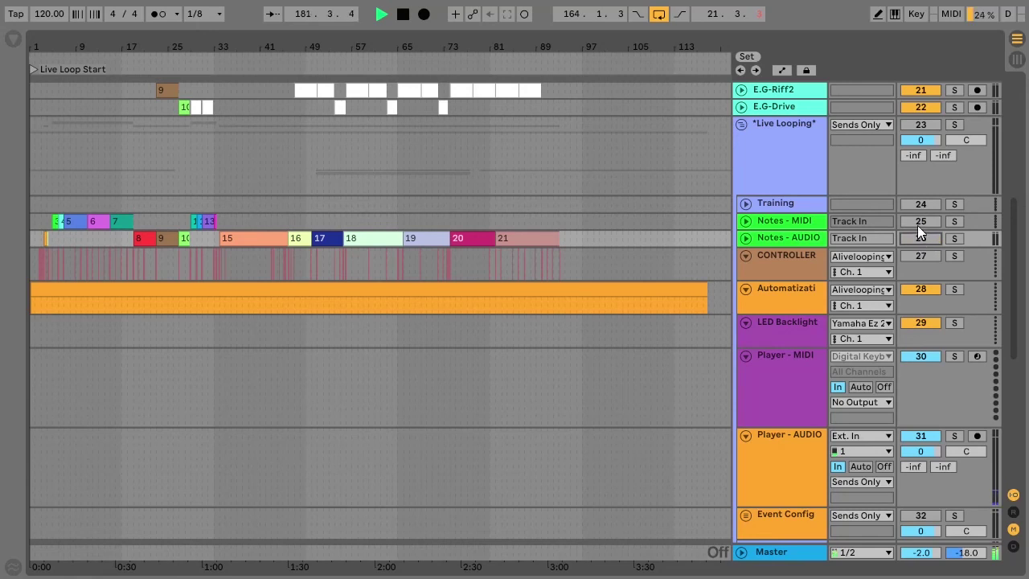